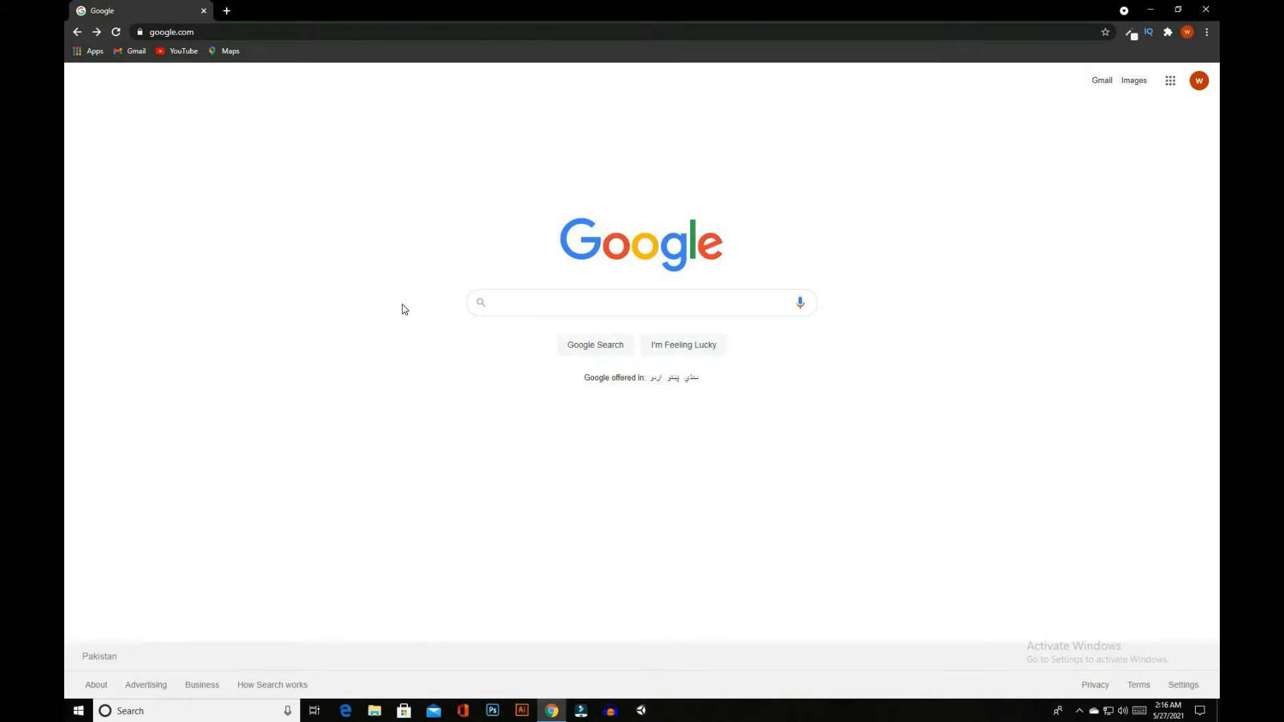
Search Google for "wordpress download" and open the WordPress.org download page from the results
text(word)
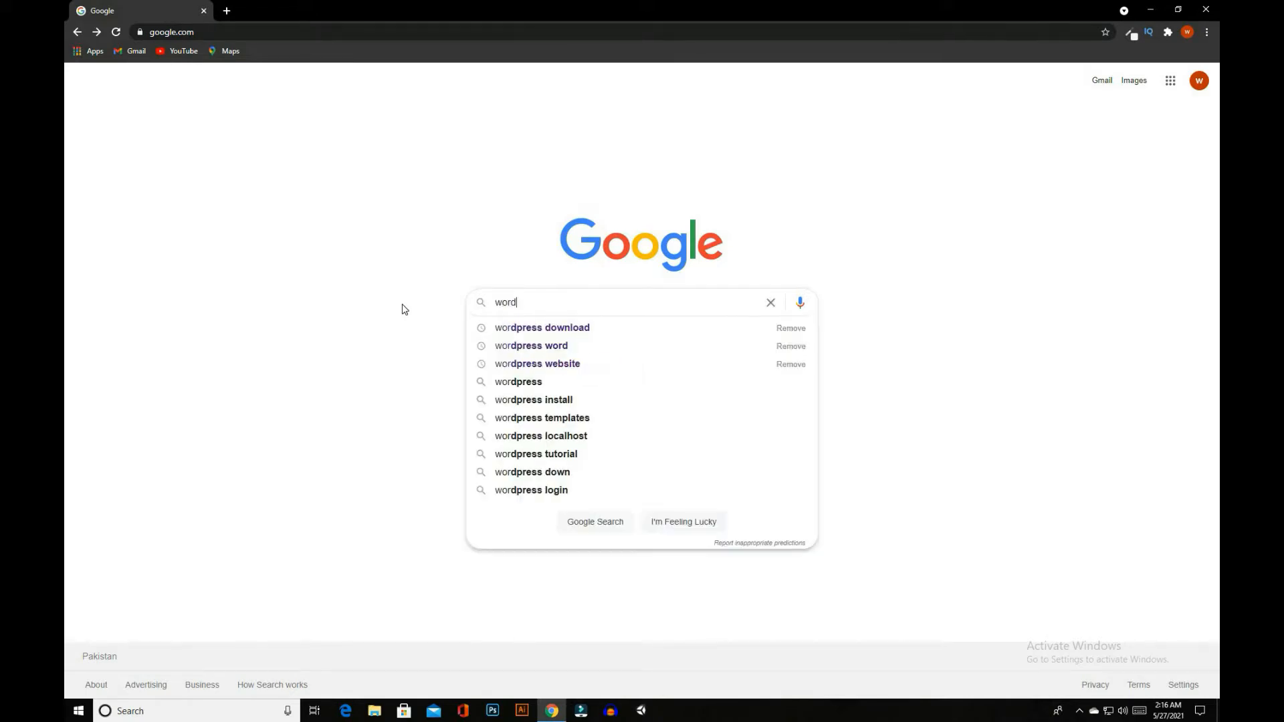
text(press download)
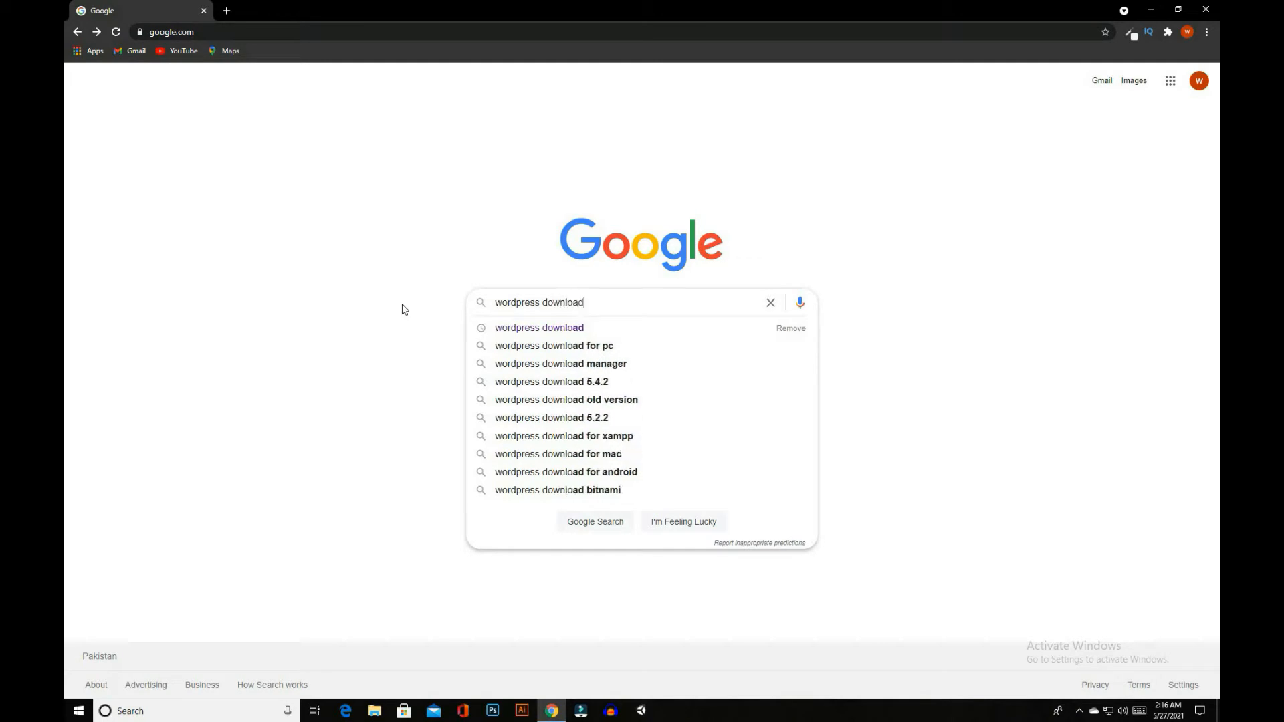
key(Return)
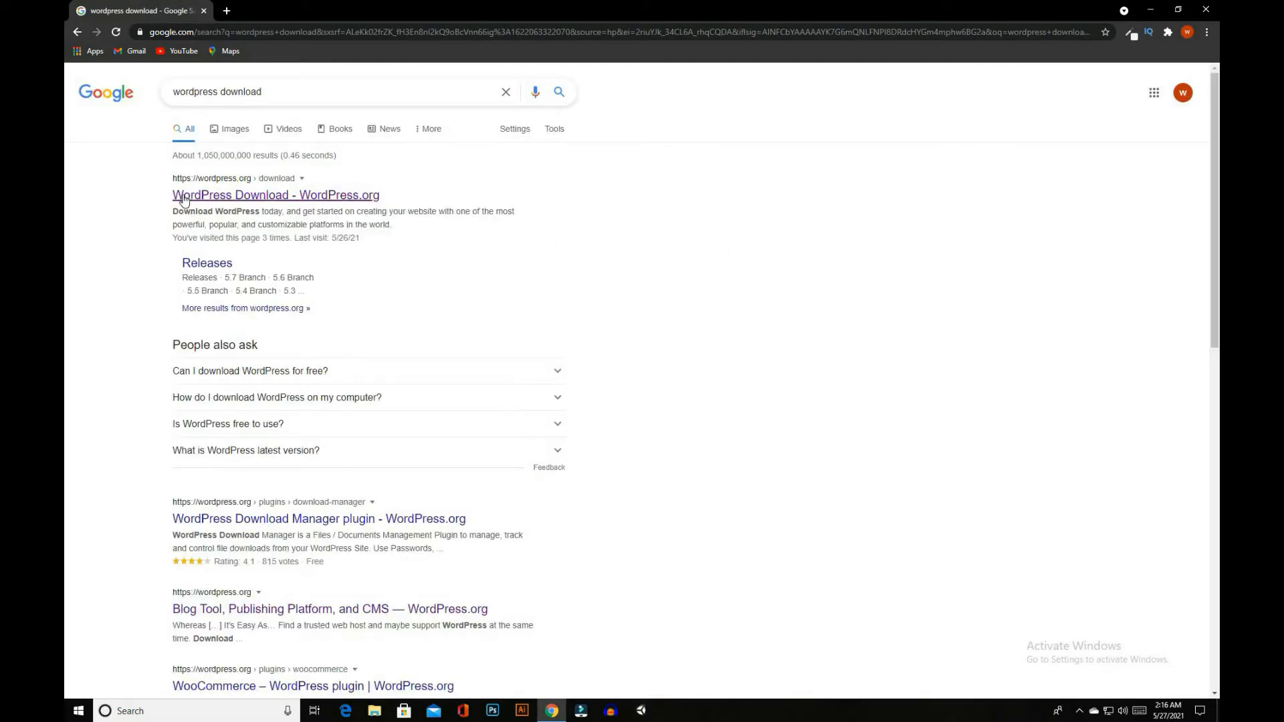
drag(263, 171, 453, 210)
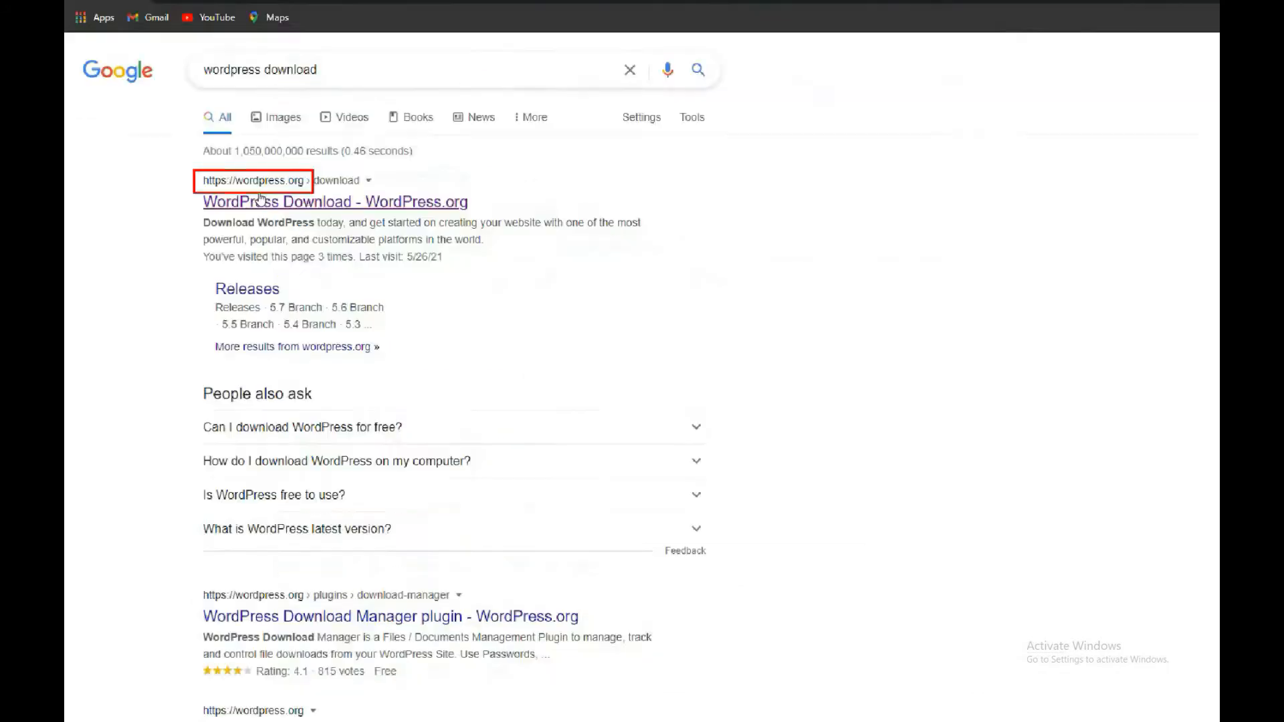
click(305, 202)
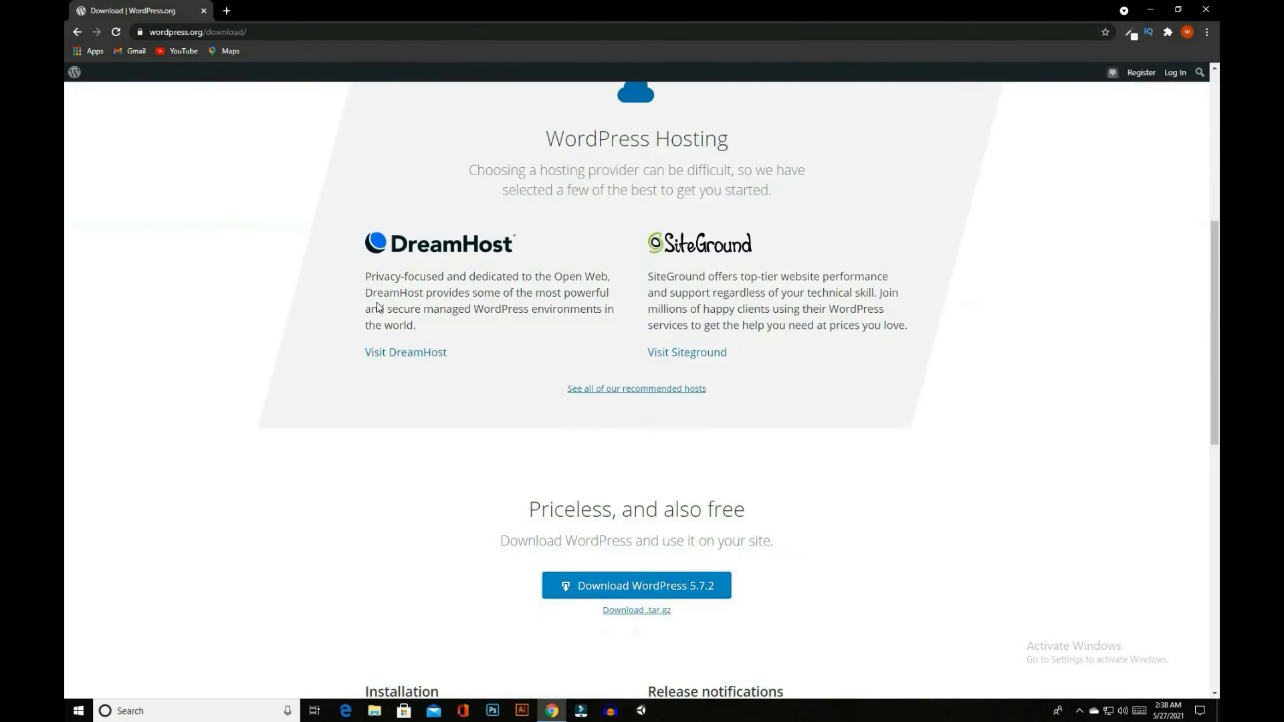
Download the WordPress 5.7.2 package and dismiss the pop-up that follows
scroll(596, 350, down, 1)
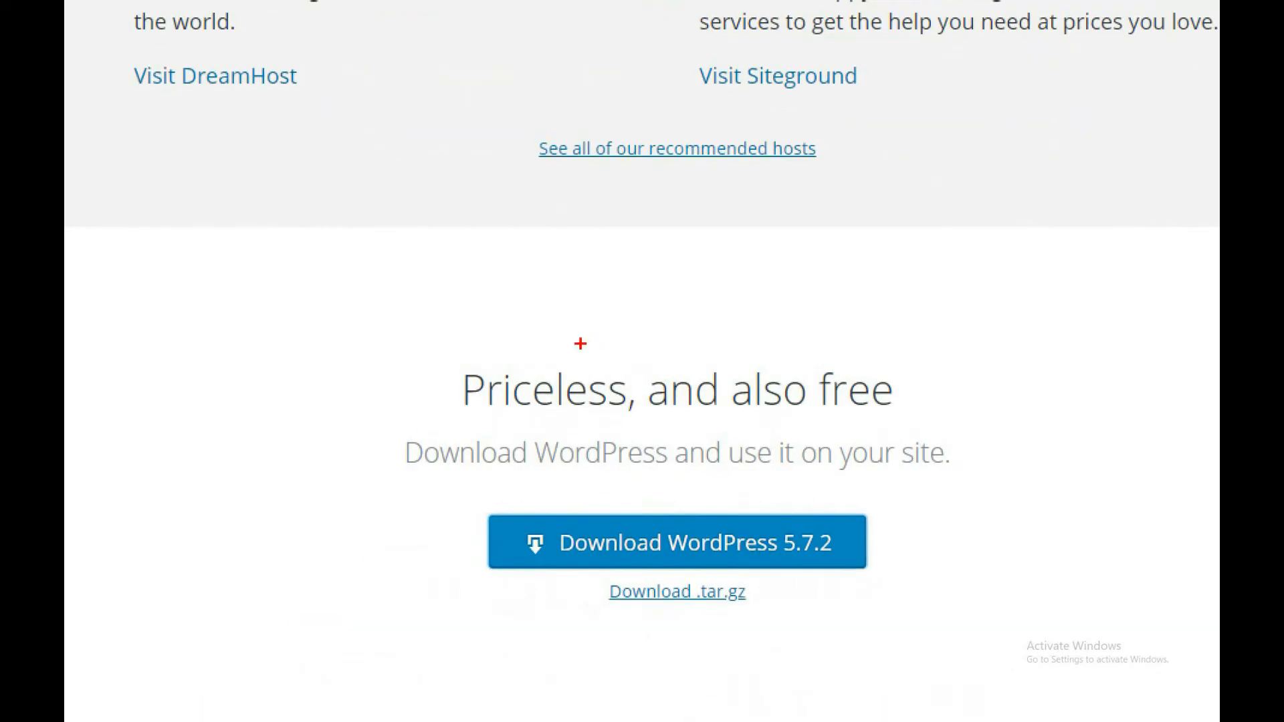
mouse_move(432, 353)
mouse_down()
mouse_move(492, 400)
mouse_move(919, 428)
mouse_up()
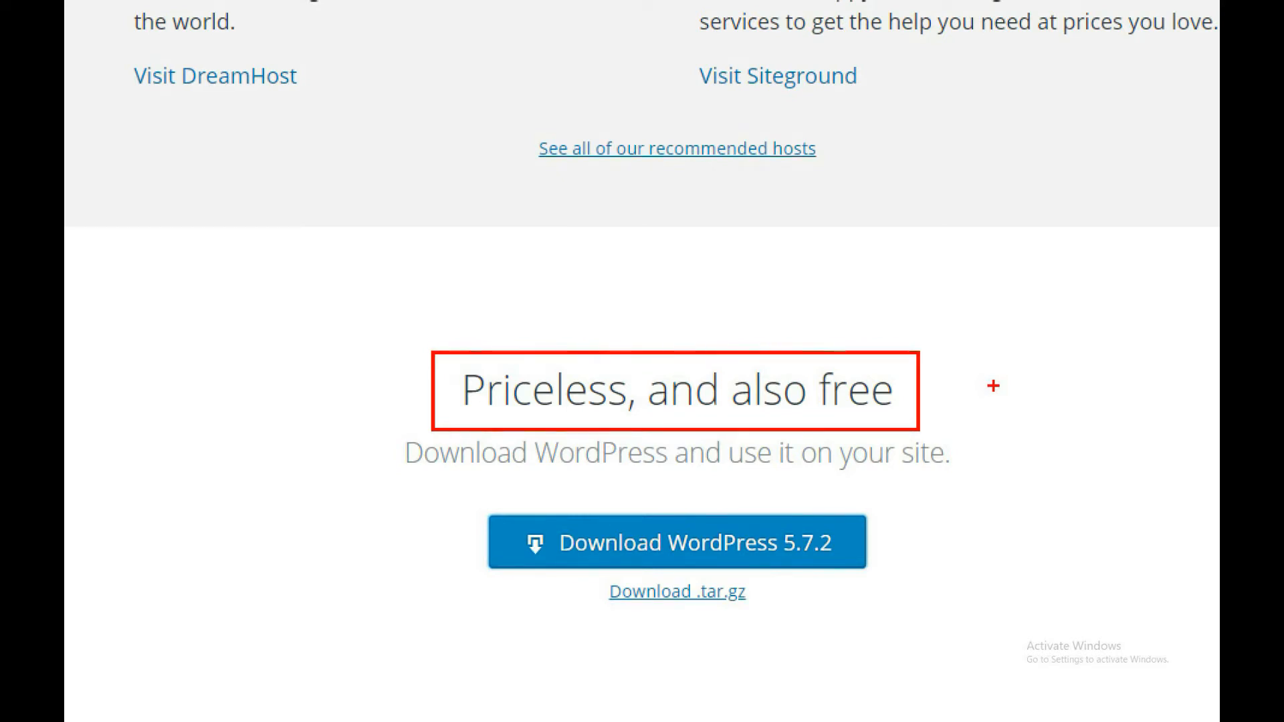
mouse_move(503, 505)
mouse_down()
mouse_move(518, 537)
mouse_move(568, 574)
mouse_move(847, 574)
mouse_up()
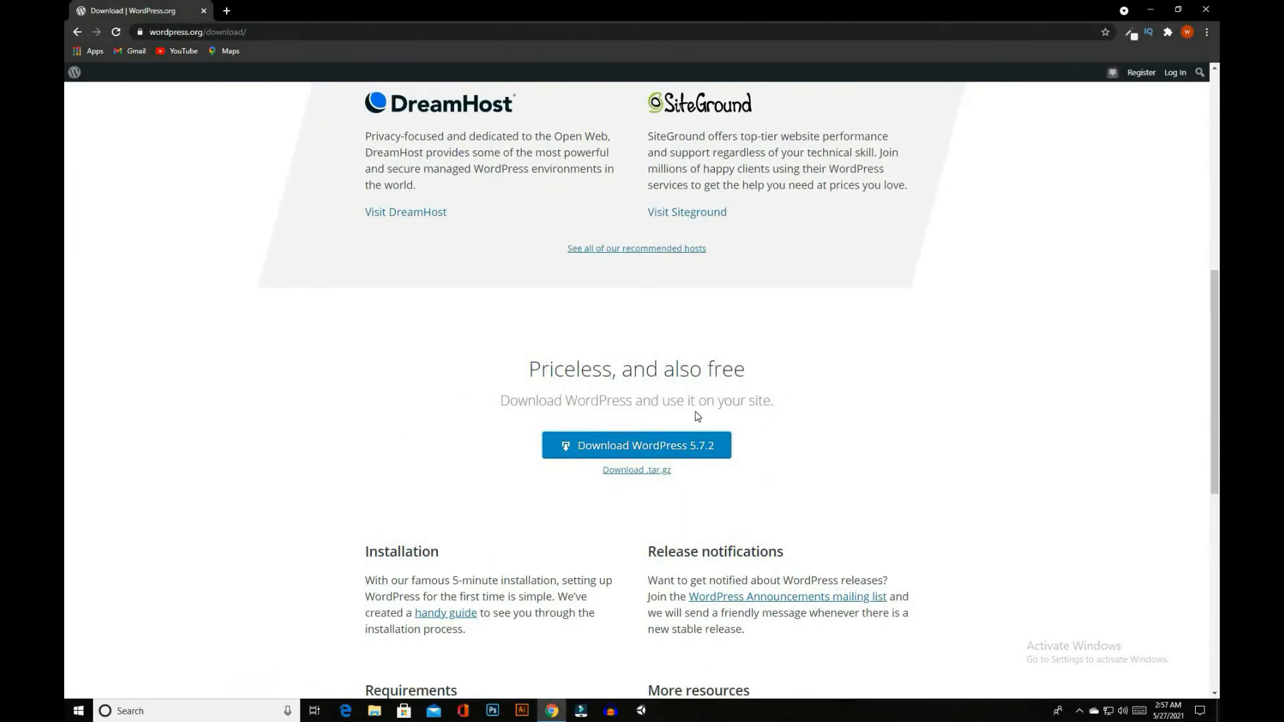
click(639, 447)
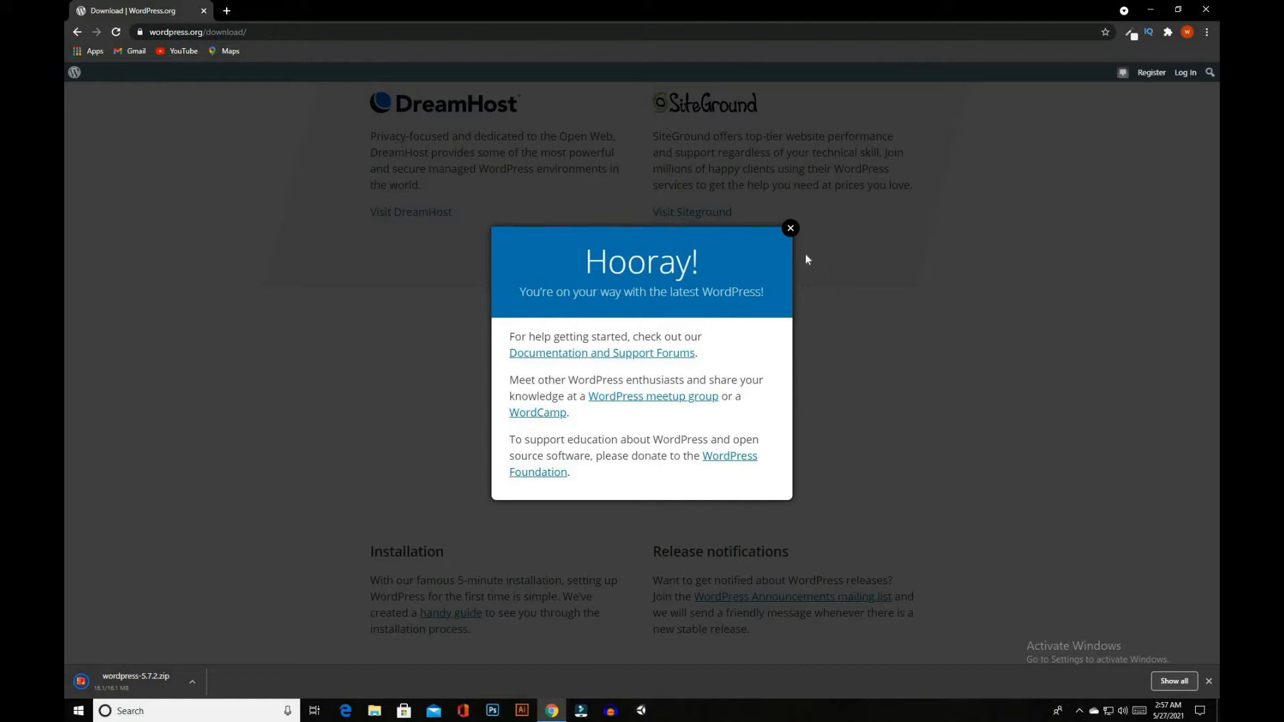
click(455, 332)
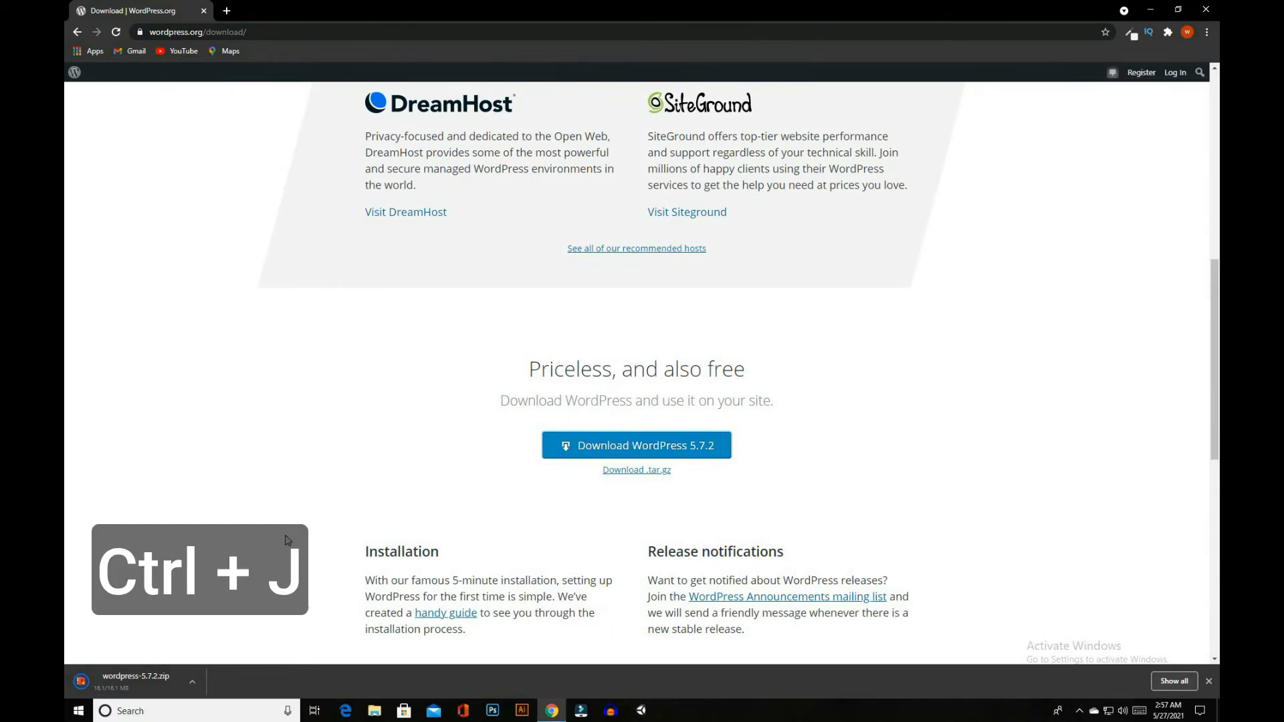
Open the browser's download list and show wordpress-5.7.2.zip in its folder
key(ctrl+j)
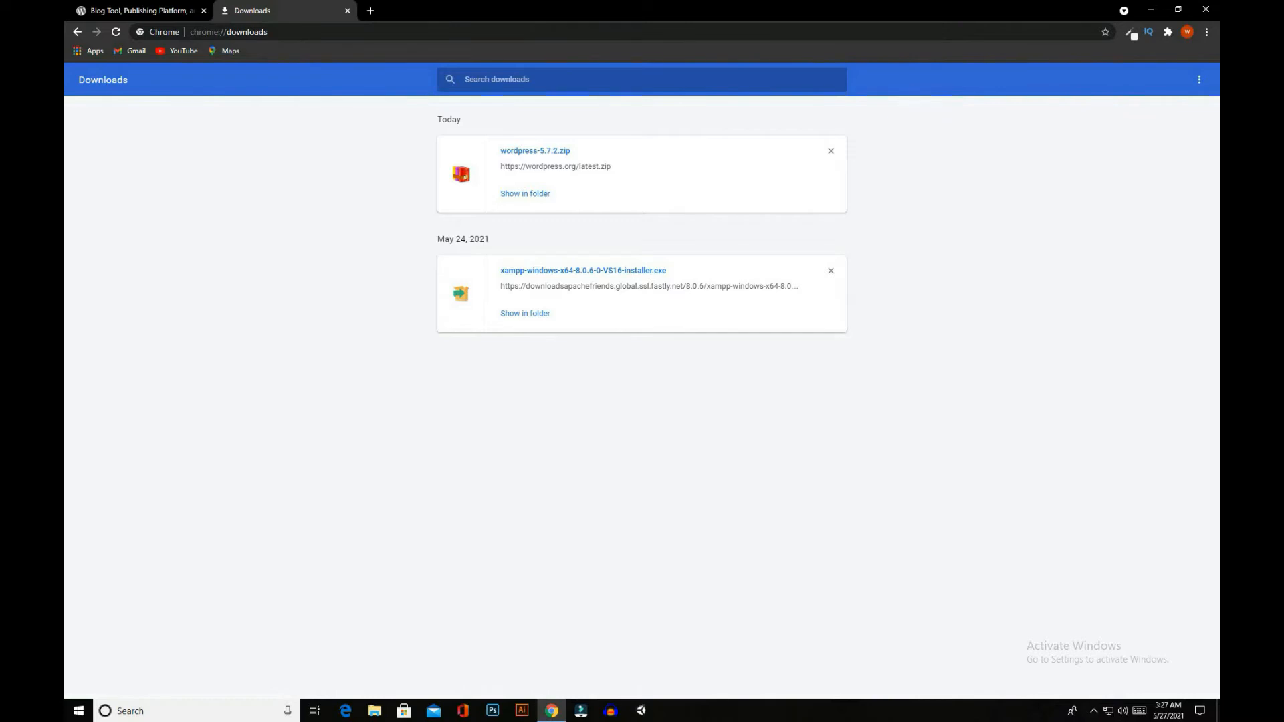
mouse_move(504, 174)
mouse_down()
mouse_move(518, 190)
mouse_move(619, 204)
mouse_up()
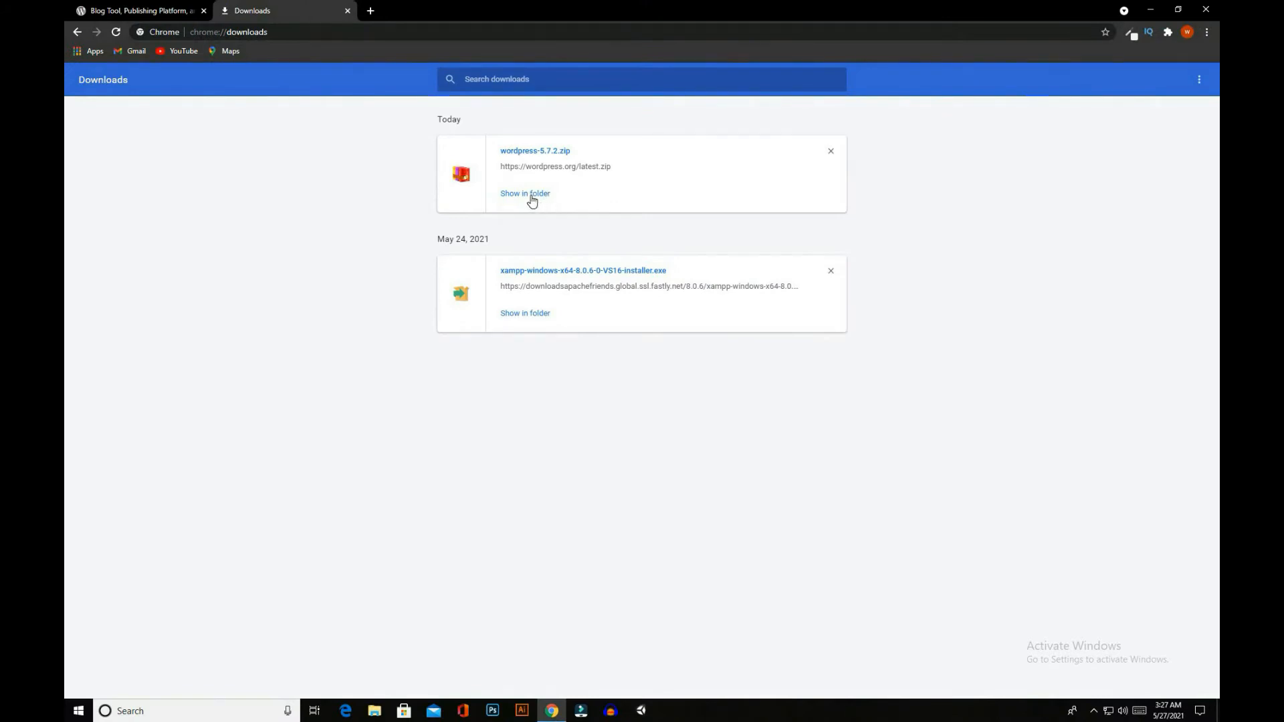
click(532, 200)
click(936, 175)
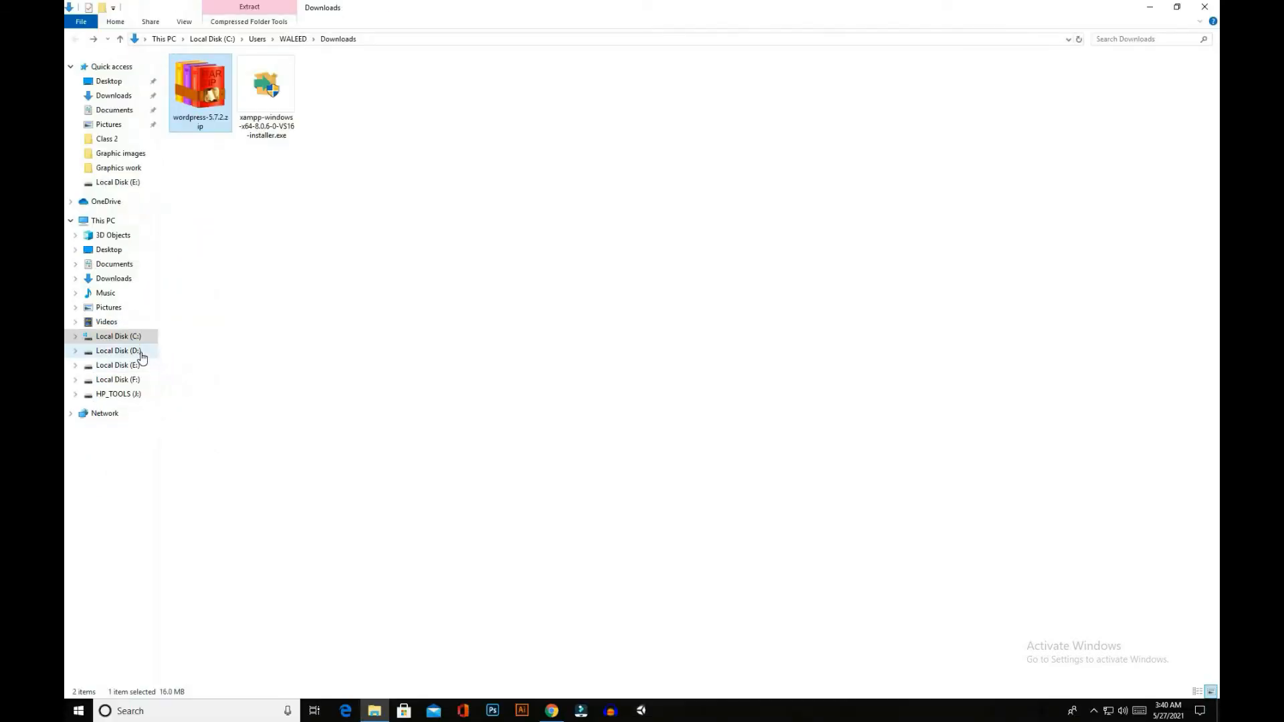
Open the htdocs folder inside "Empty folder" on Local Disk (D:) in File Explorer
click(118, 351)
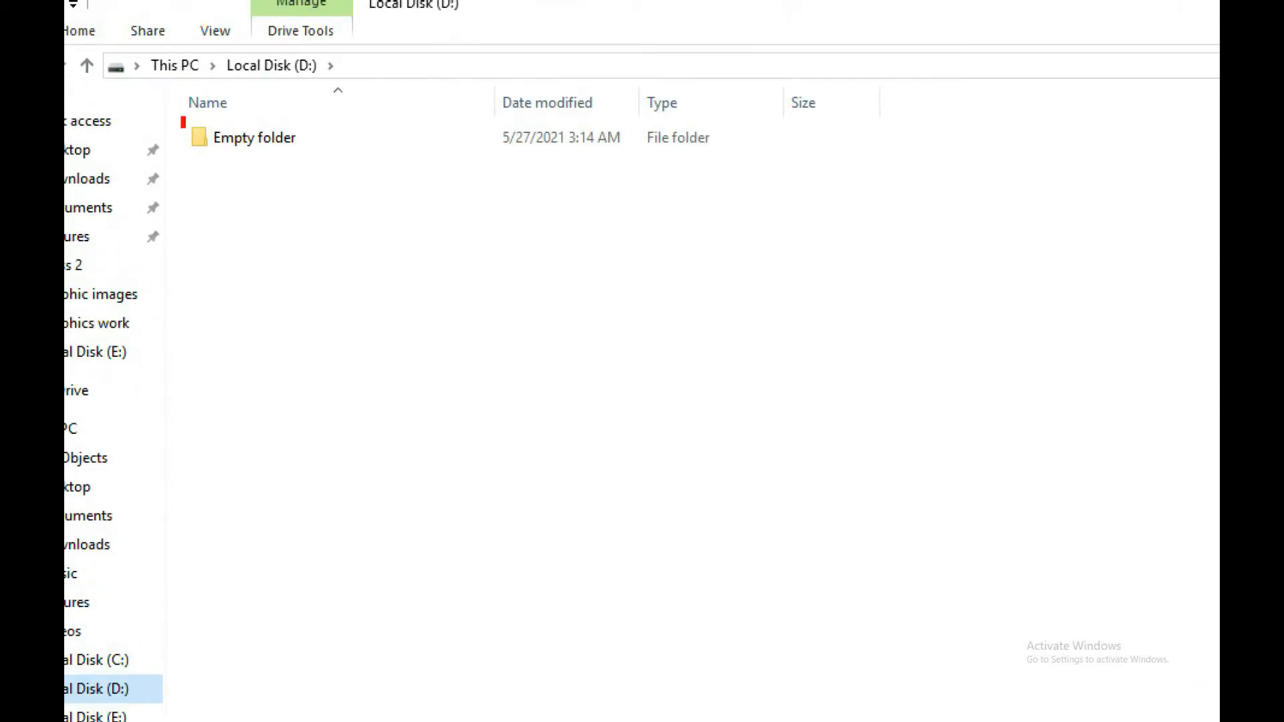
click(287, 146)
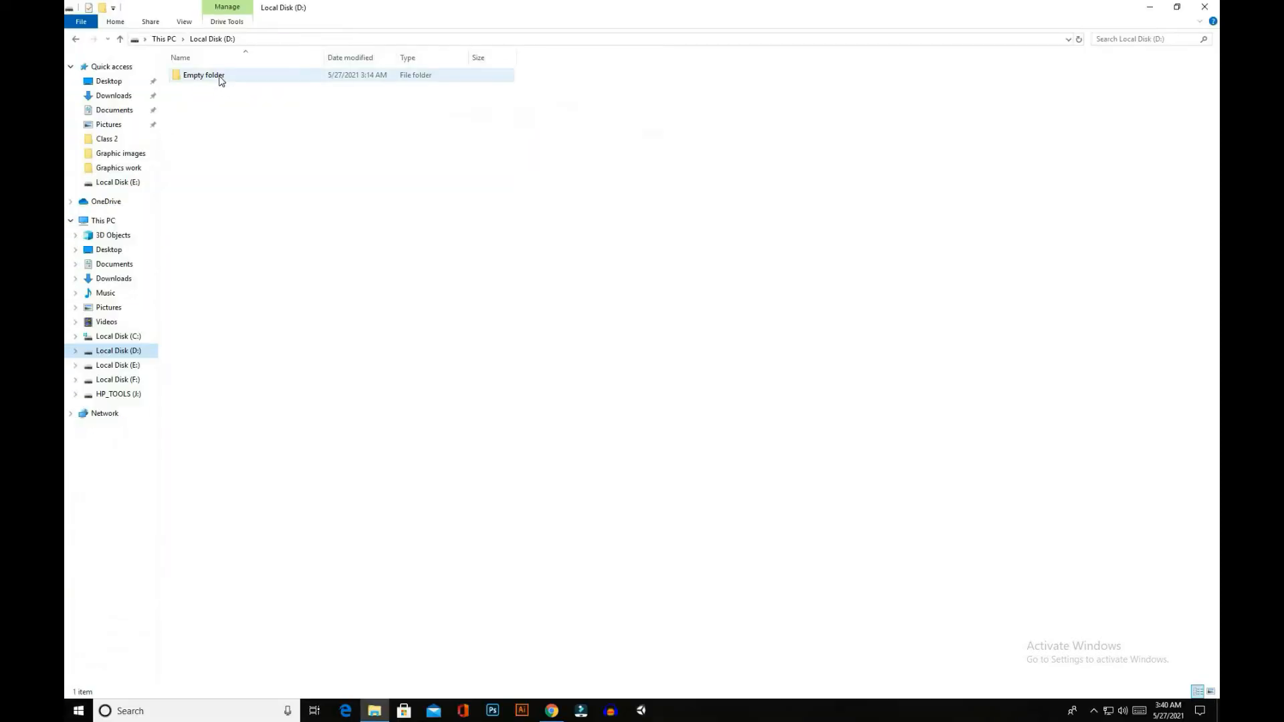
double_click(221, 80)
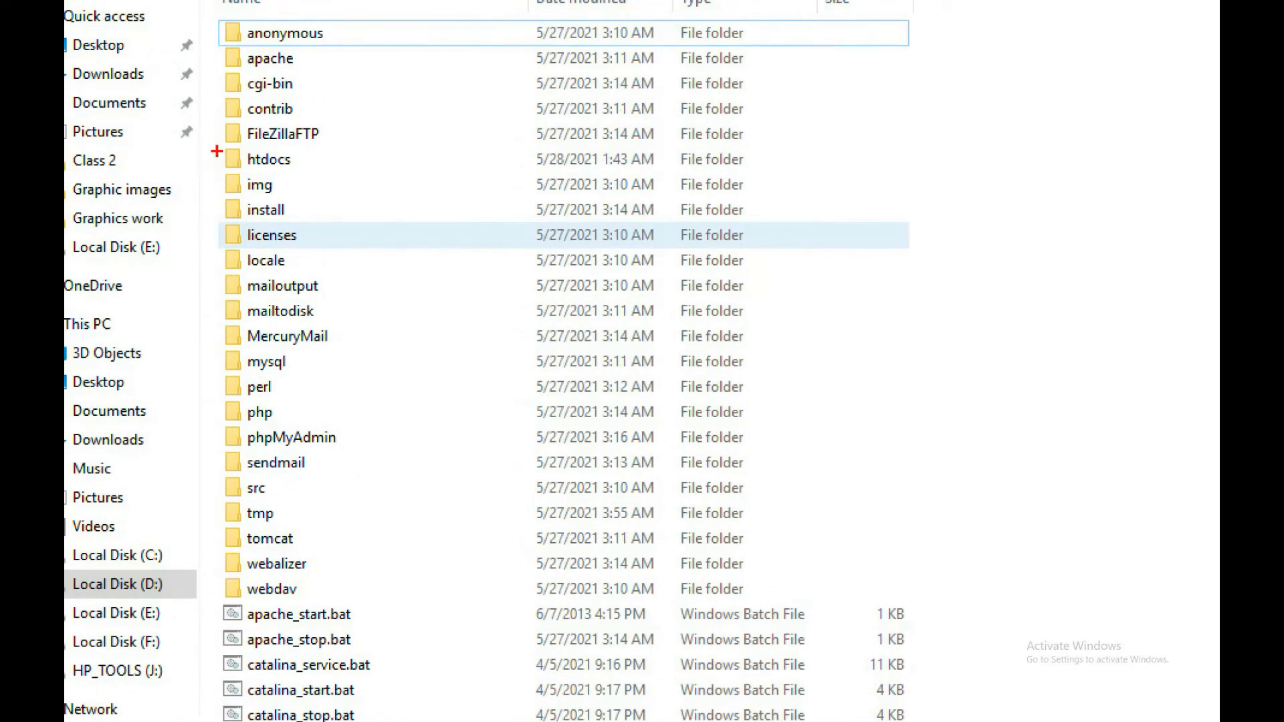
mouse_move(215, 144)
mouse_down()
mouse_move(234, 167)
mouse_move(318, 177)
mouse_up()
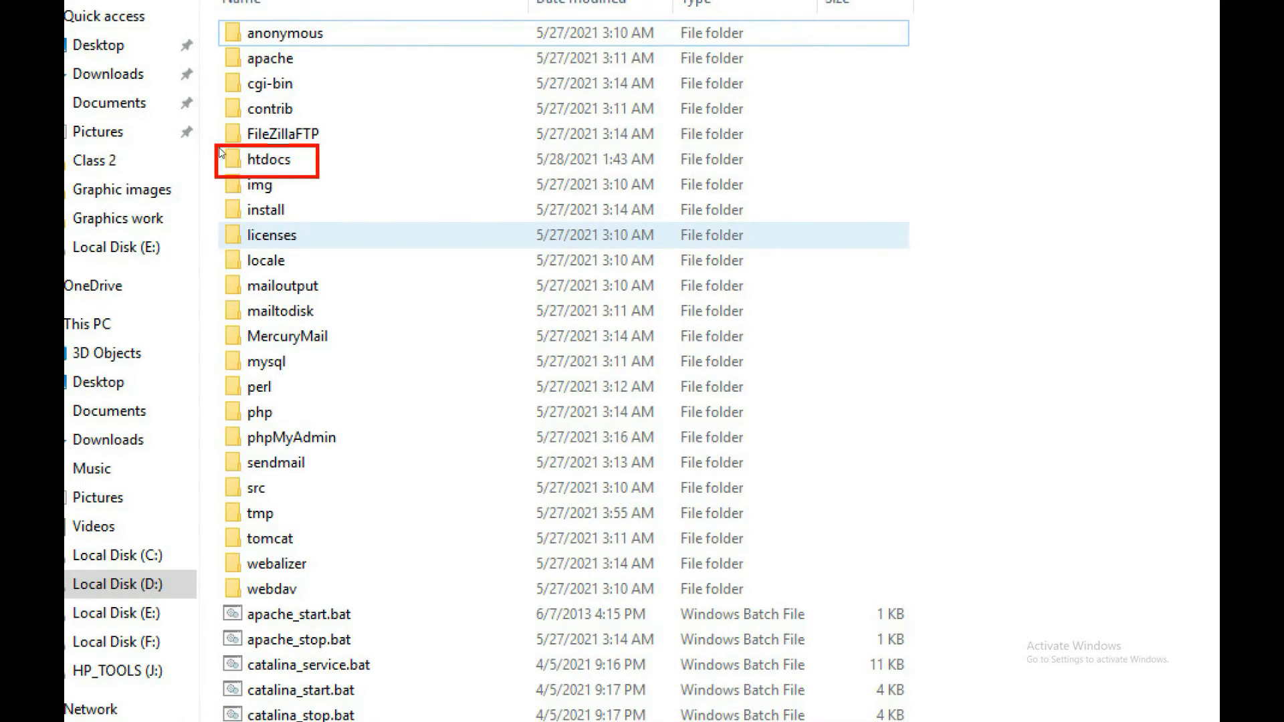
double_click(269, 160)
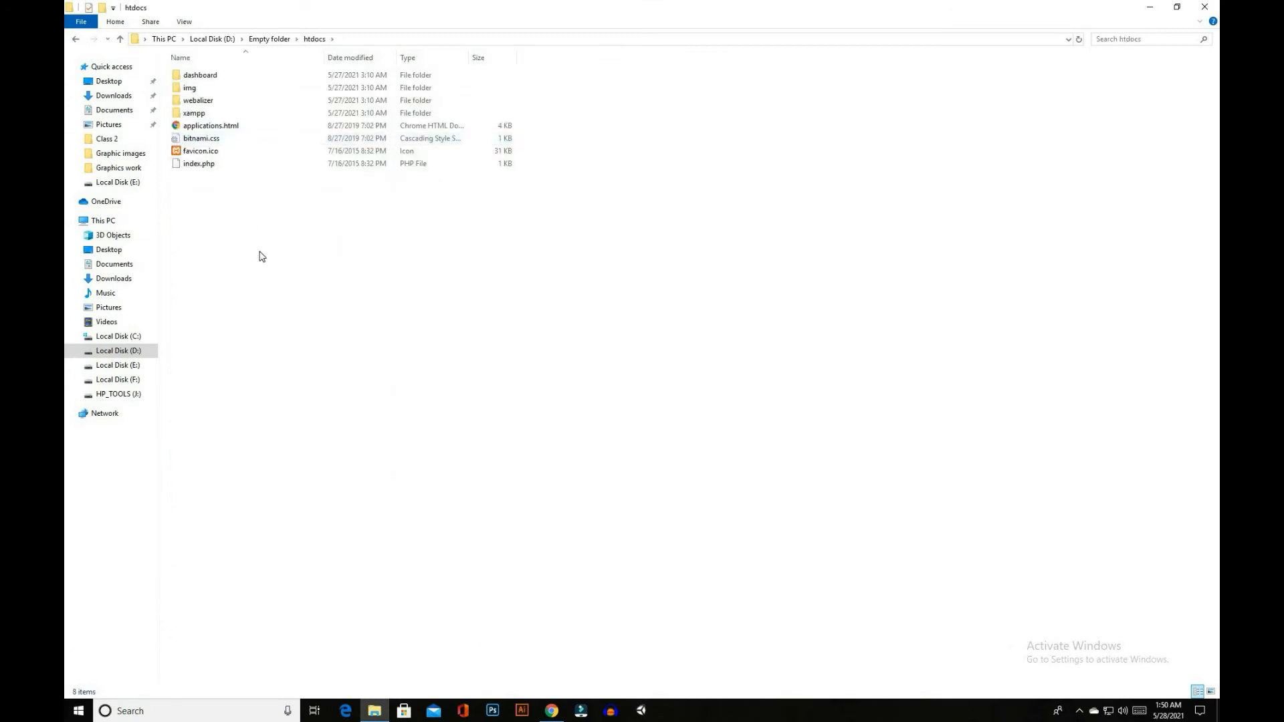
Create a new folder named "website" in htdocs
right_click(217, 202)
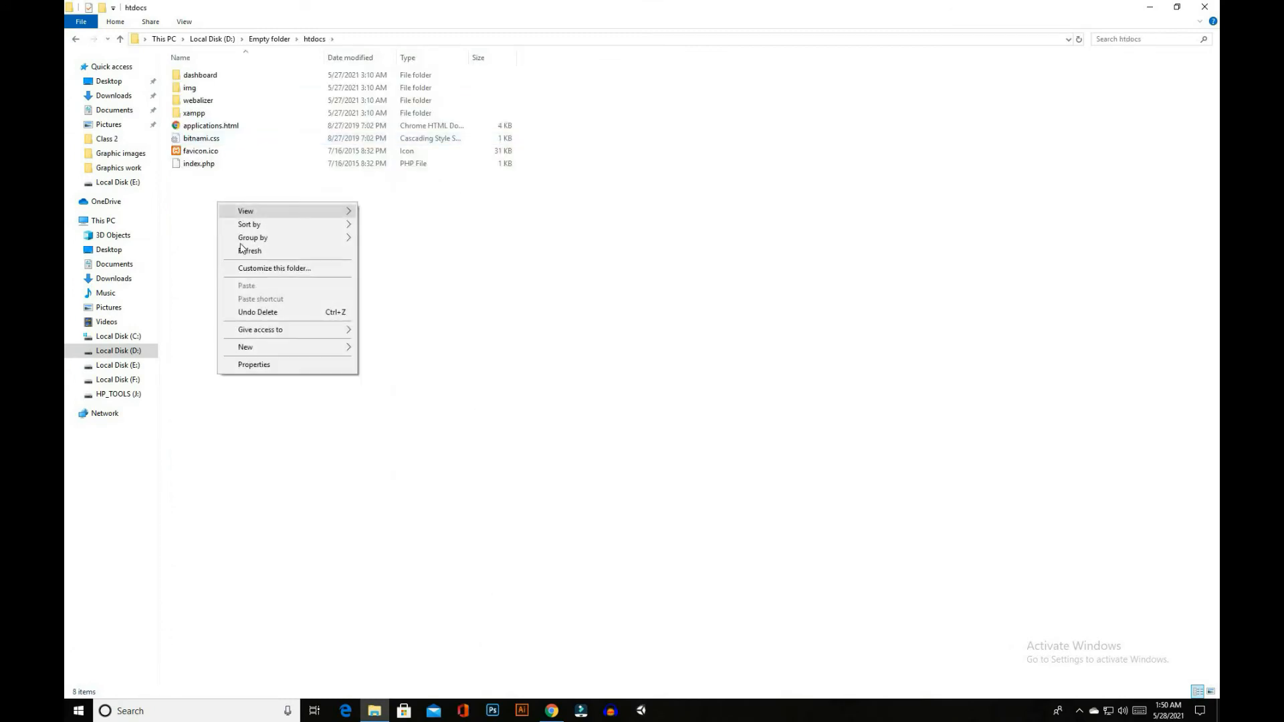
click(346, 349)
click(387, 349)
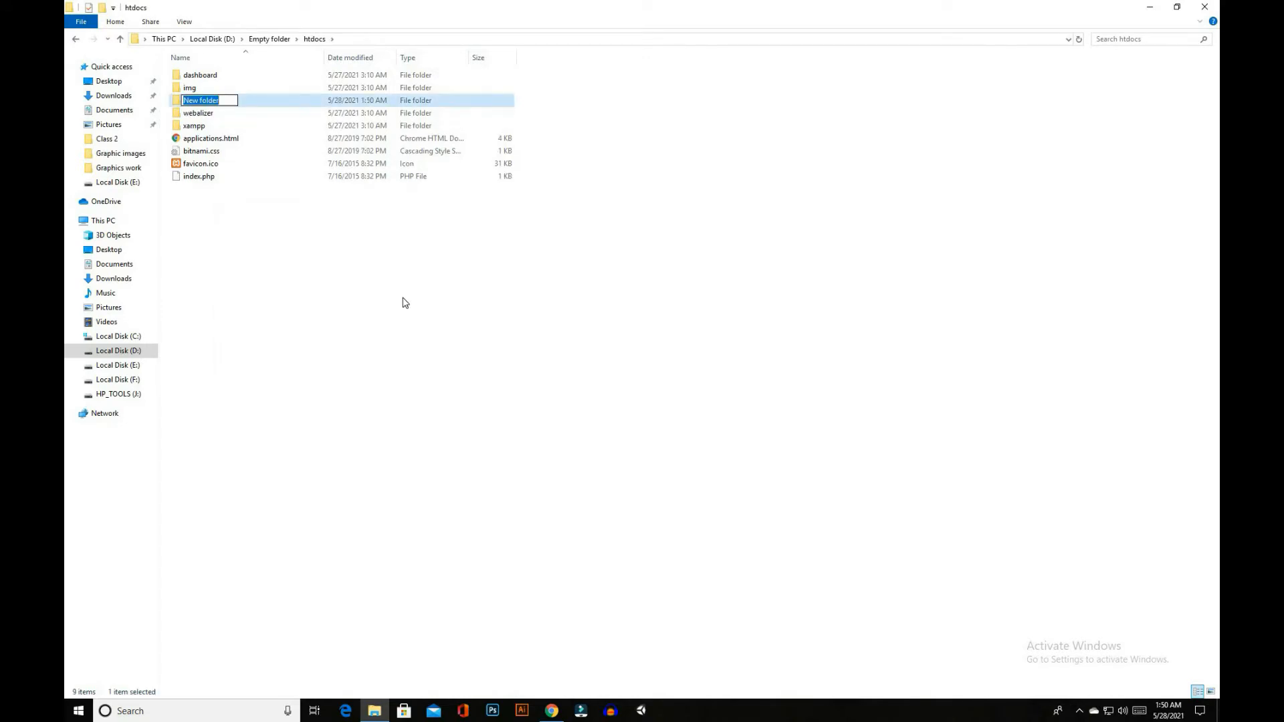
key(BackSpace)
text(website)
key(Return)
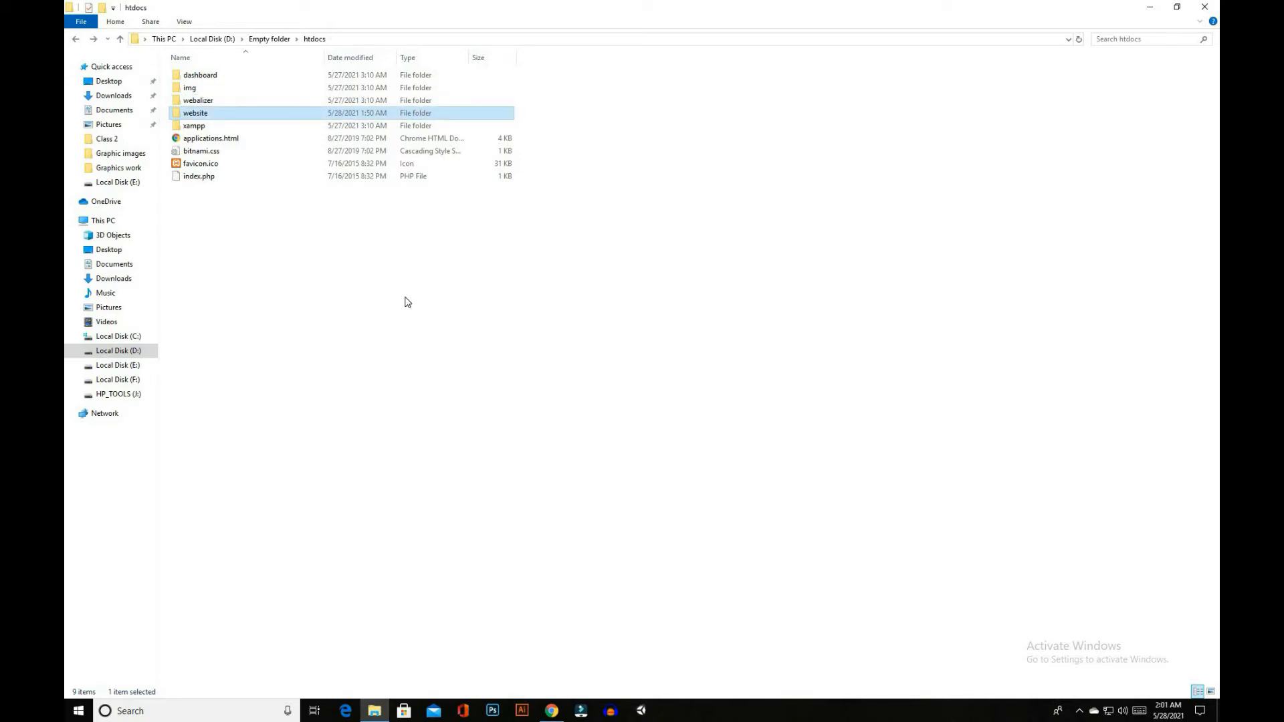
Move wordpress-5.7.2.zip from Downloads into D:\Empty folder\htdocs\website by cutting and pasting it
click(125, 280)
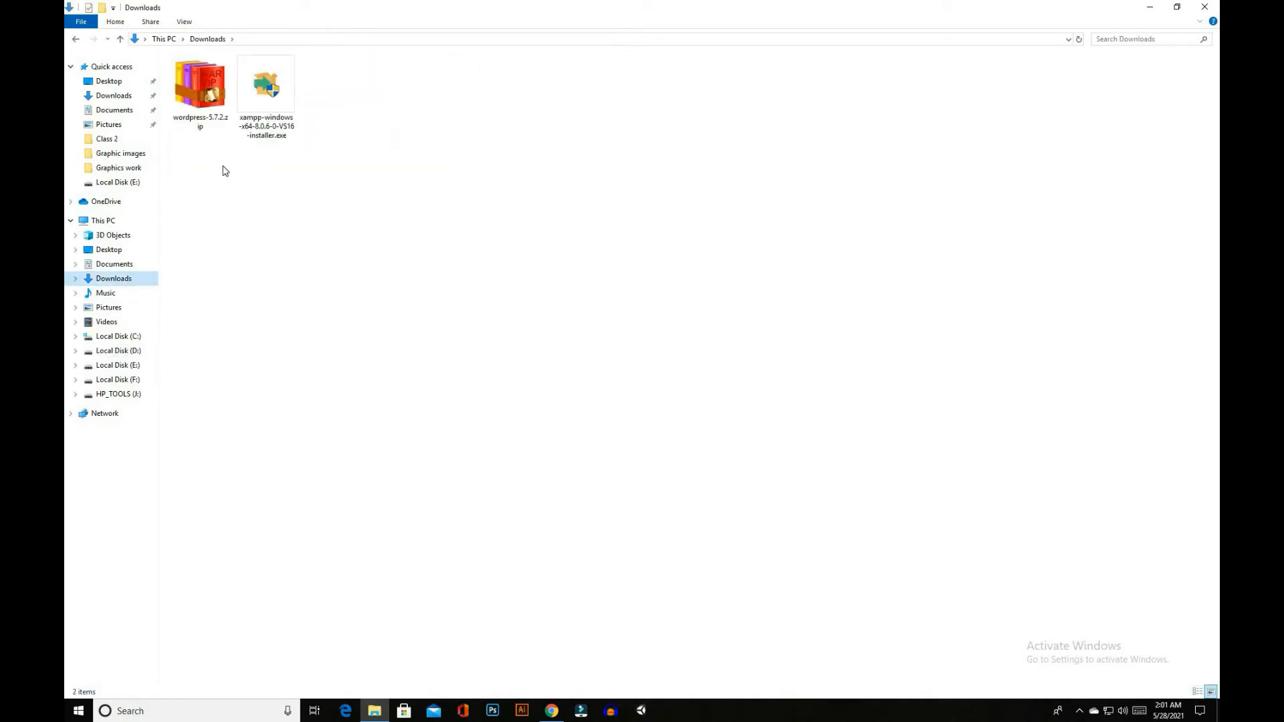
click(207, 122)
right_click(207, 121)
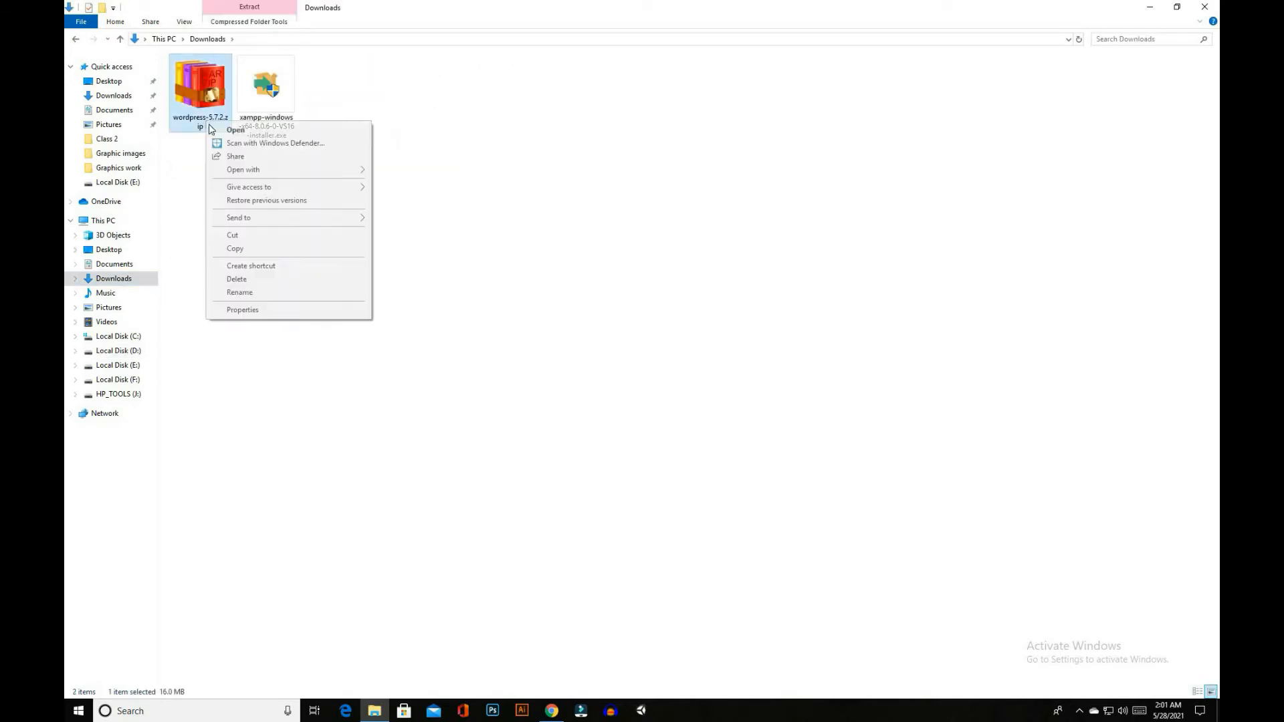
click(240, 234)
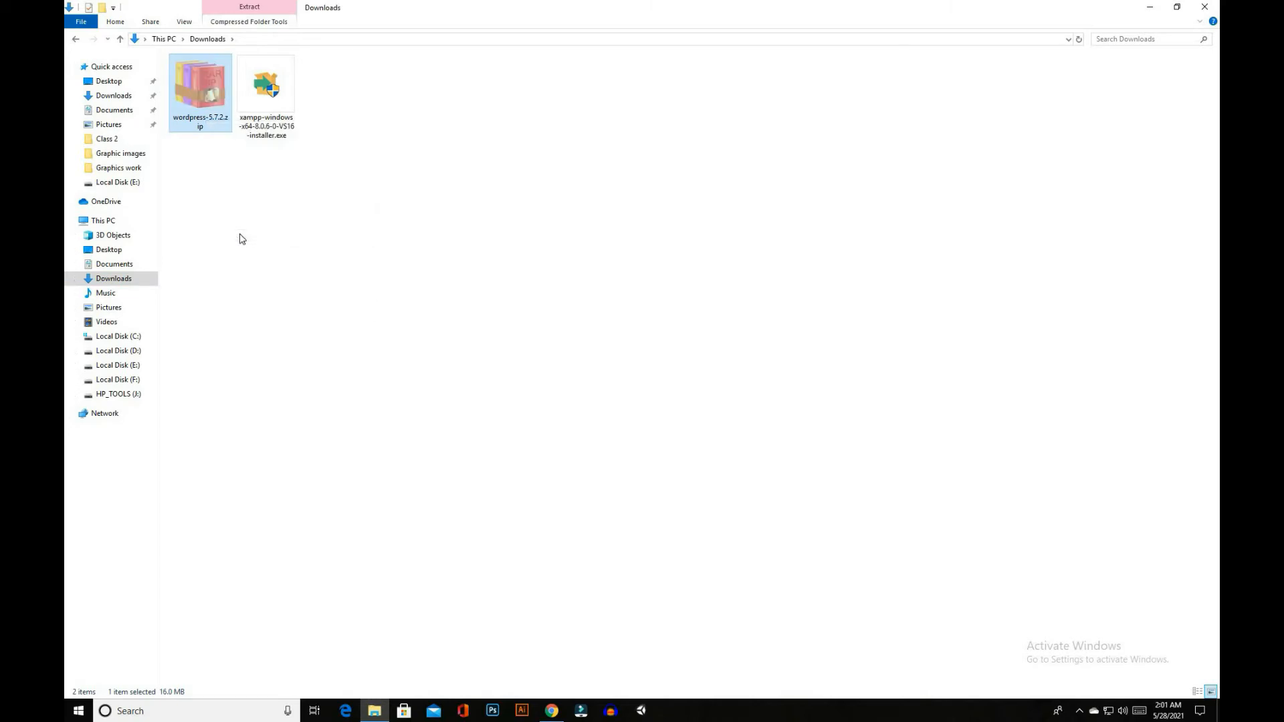
click(127, 351)
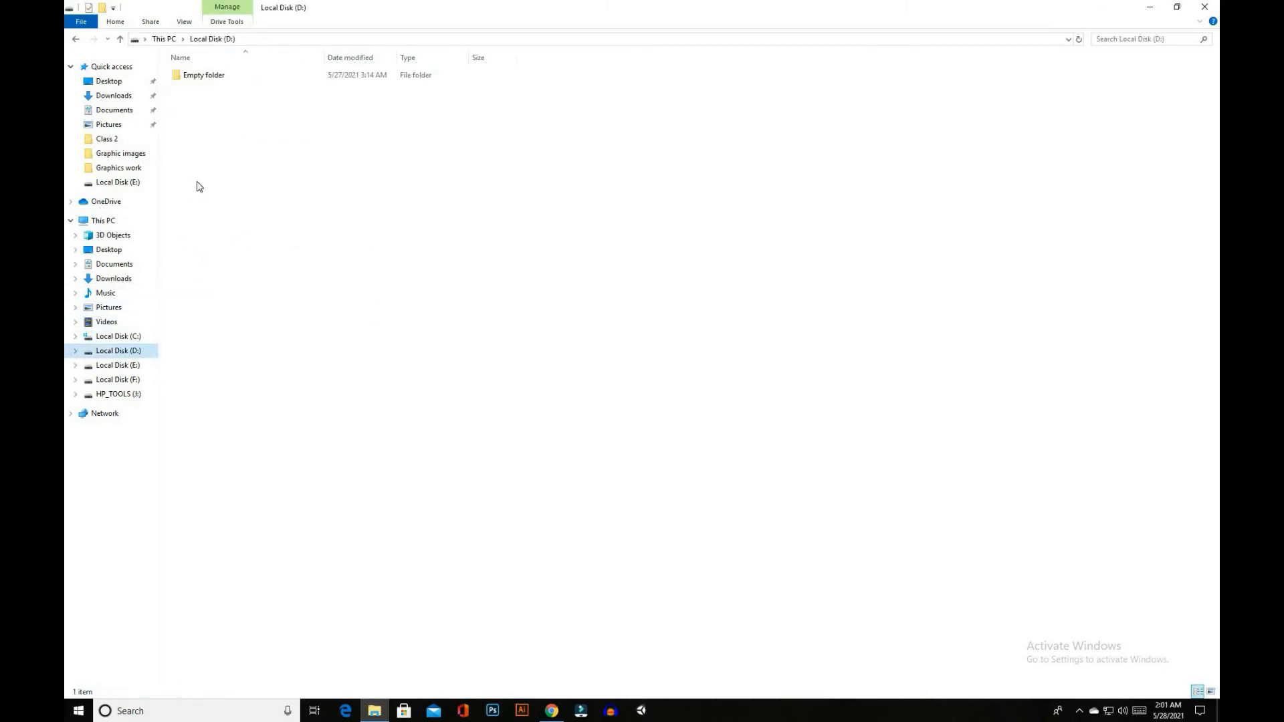
double_click(209, 80)
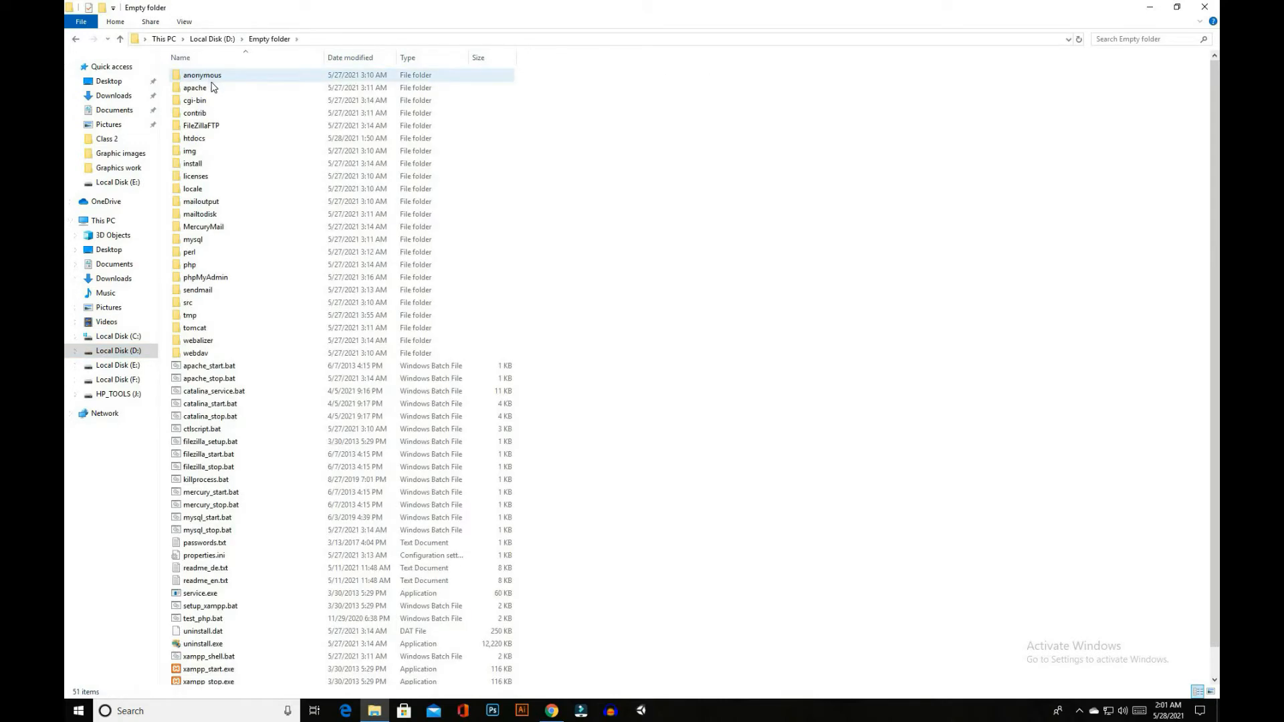
click(200, 139)
double_click(201, 140)
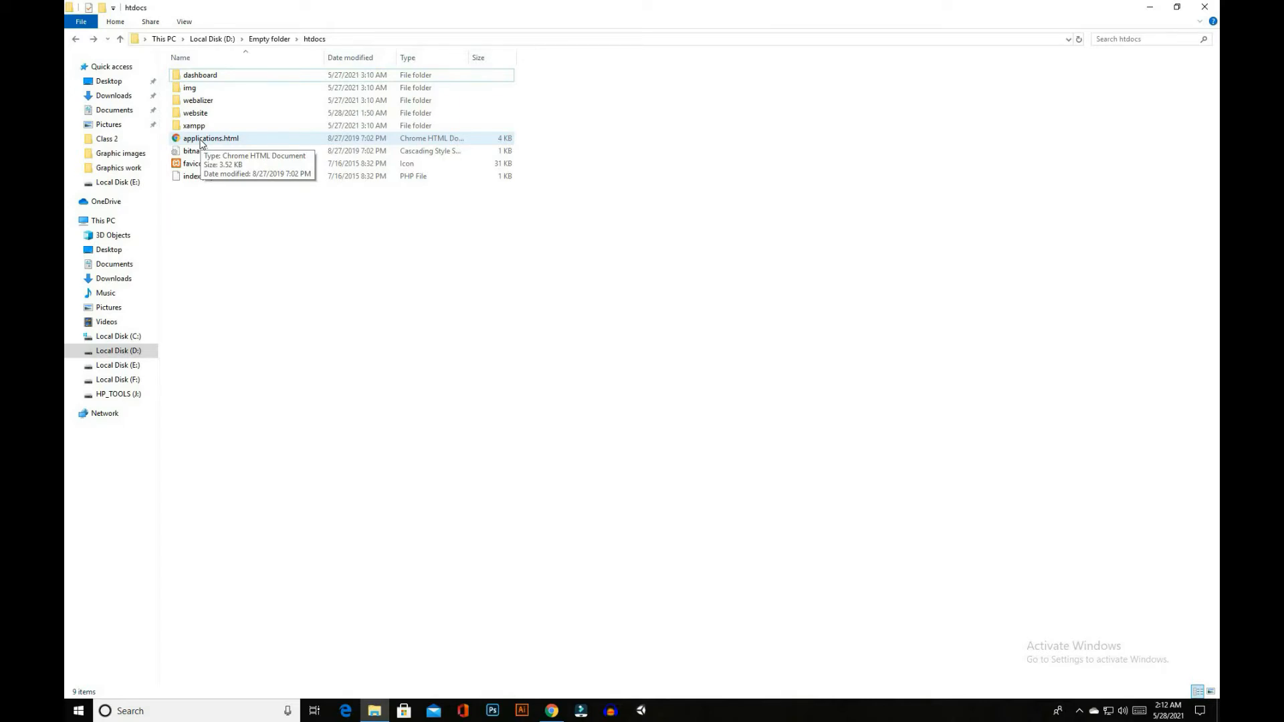
double_click(205, 114)
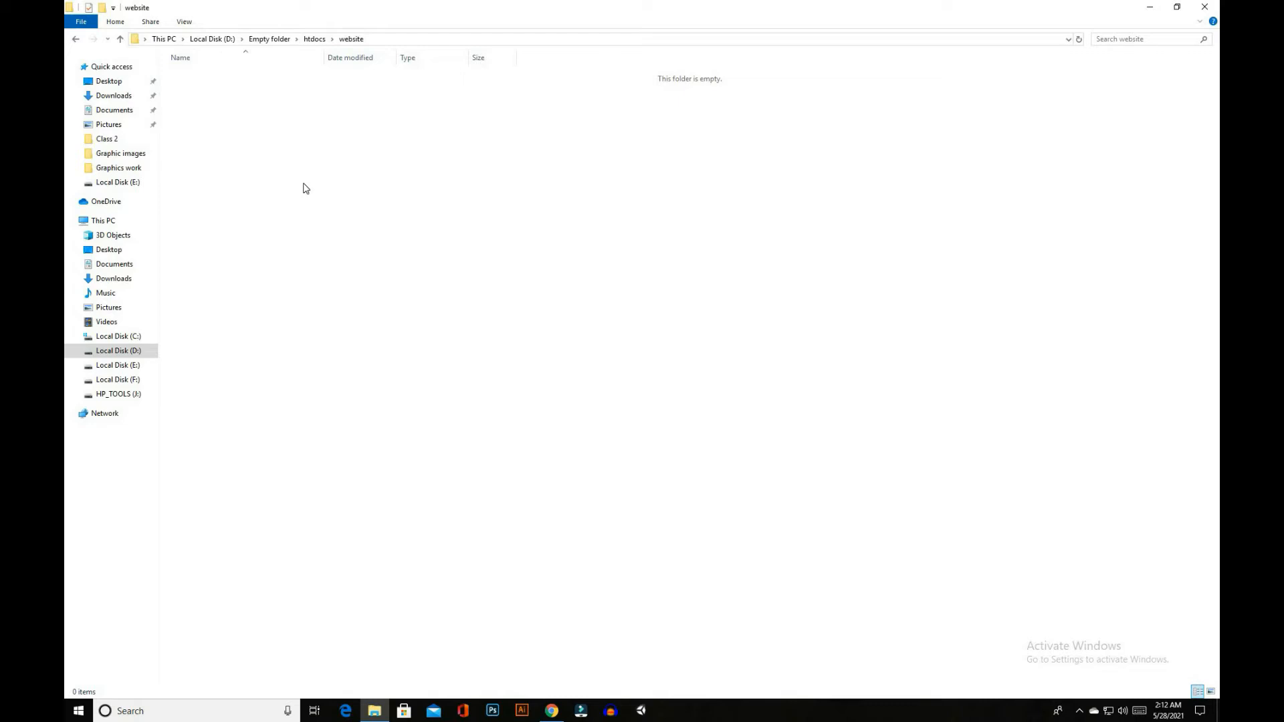
right_click(304, 184)
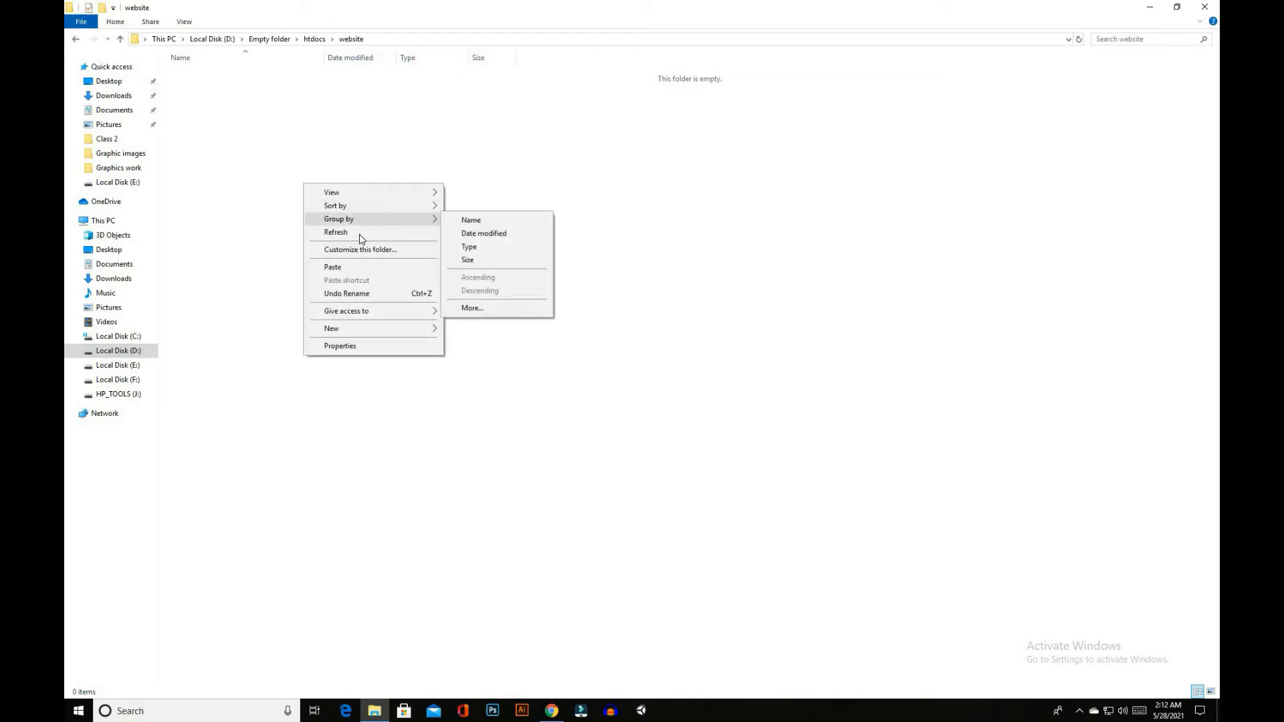
click(357, 269)
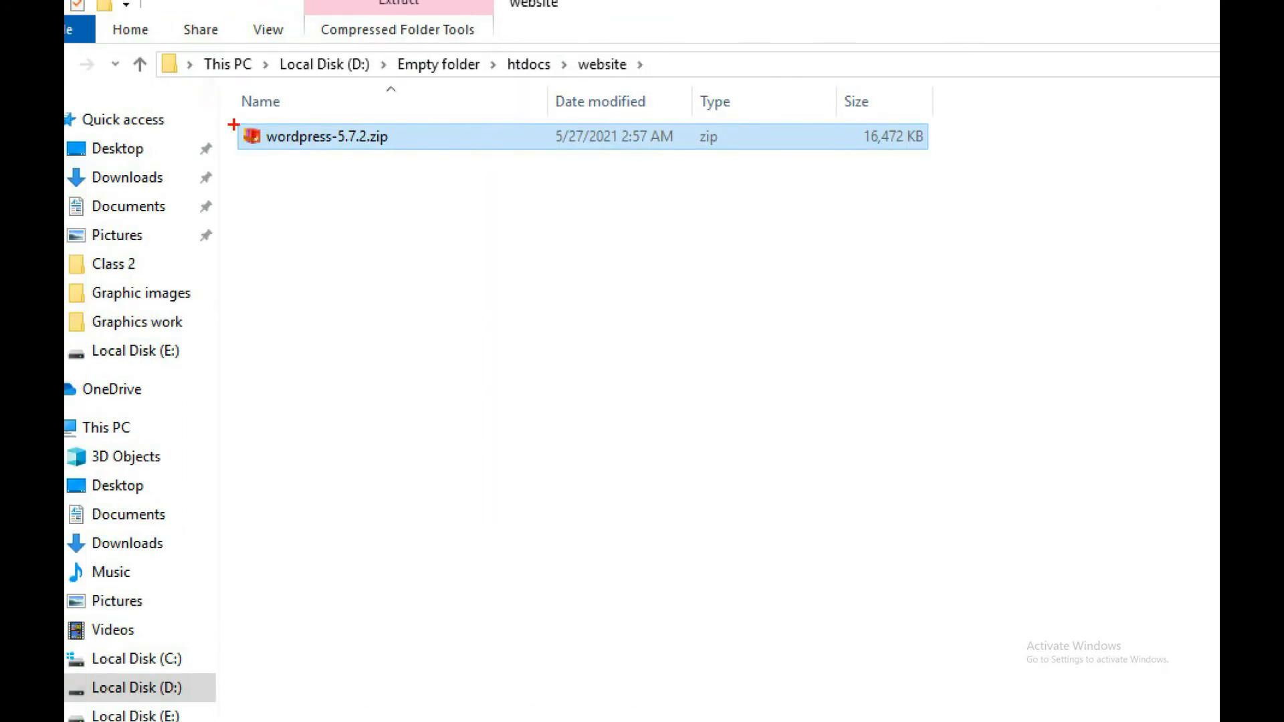
Extract wordpress-5.7.2.zip with BreeZip to D:\Empty folder\htdocs\website\wordpress-5.7.2, then close the extracted folder window and the extraction dialog
drag(224, 114, 409, 180)
key(Escape)
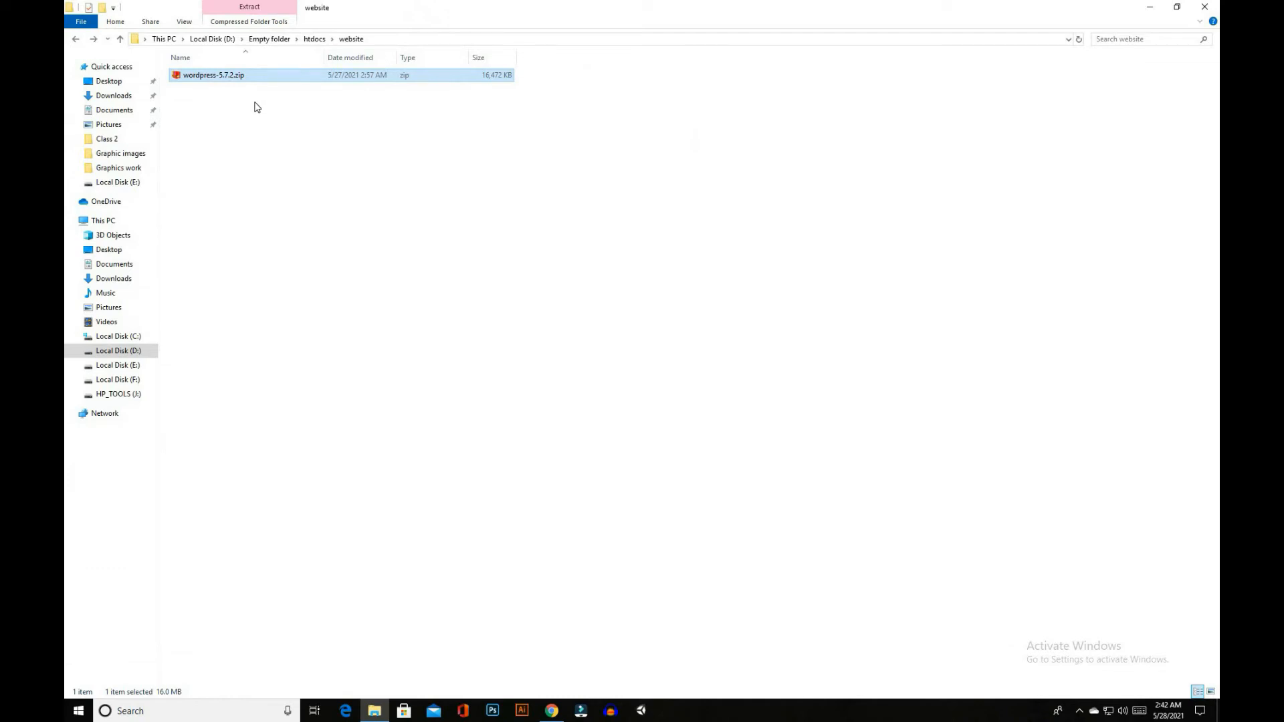
double_click(239, 81)
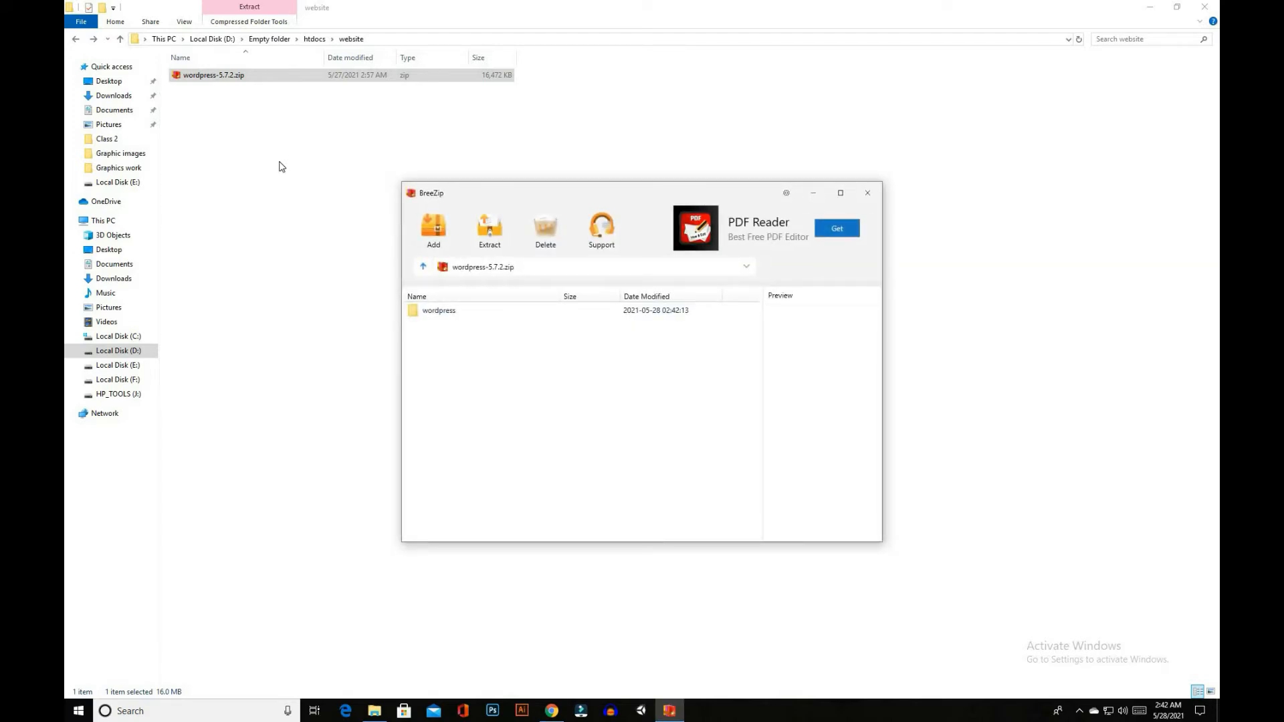
click(487, 231)
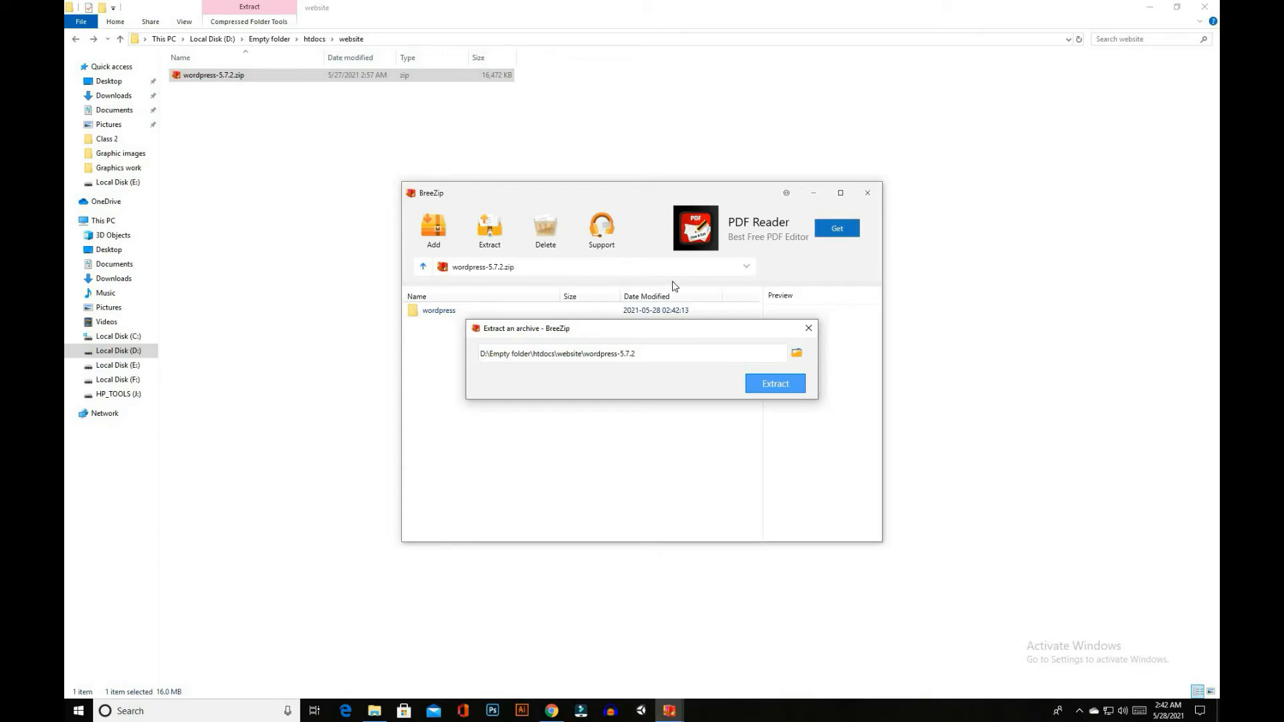
click(769, 386)
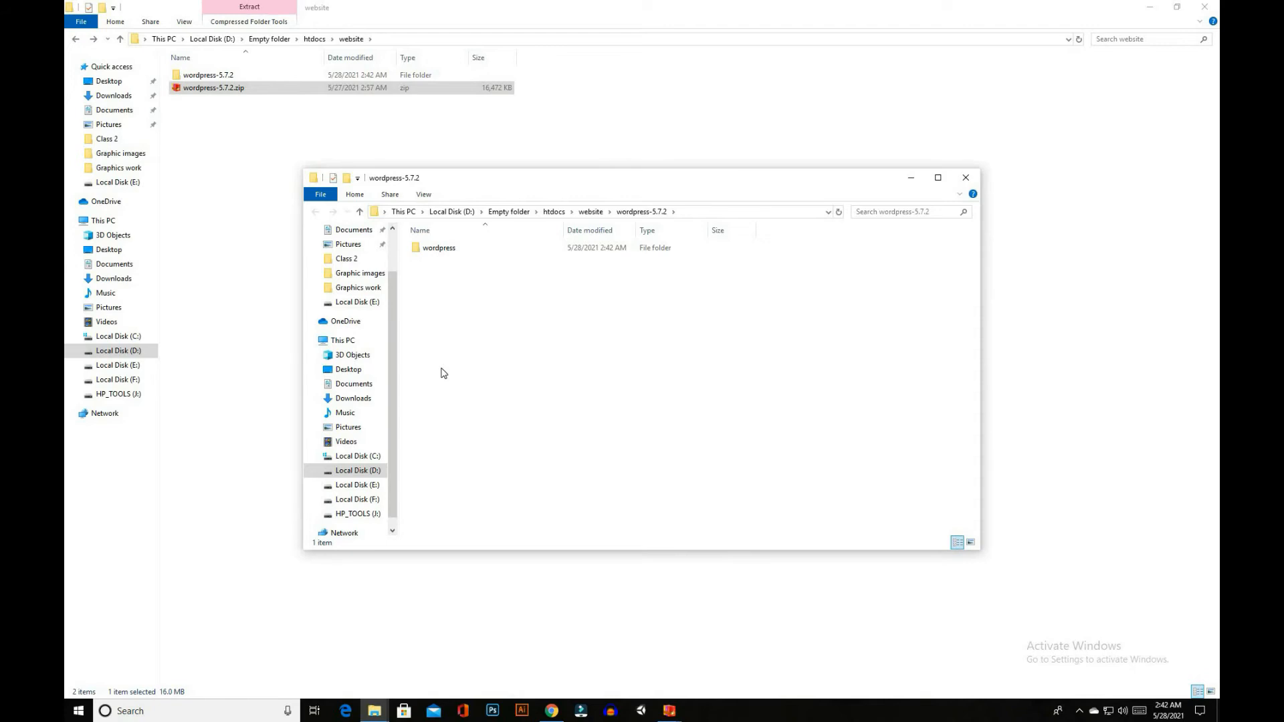
click(966, 177)
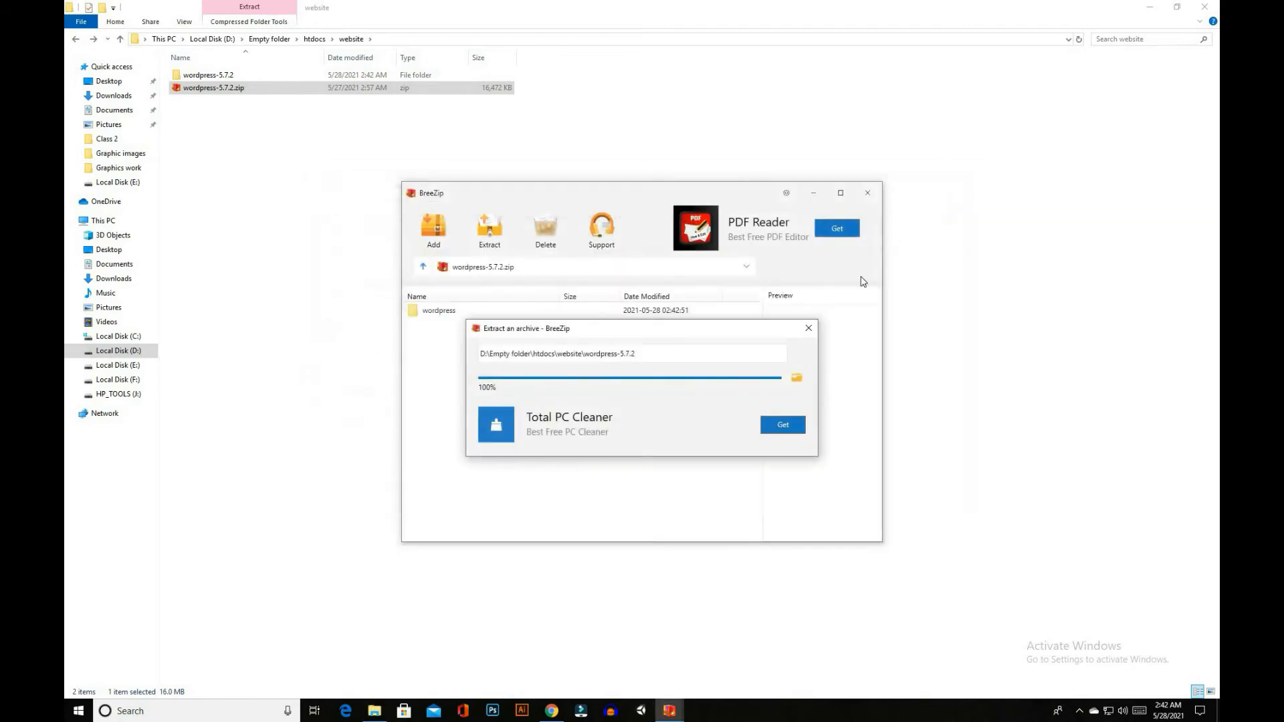
click(809, 328)
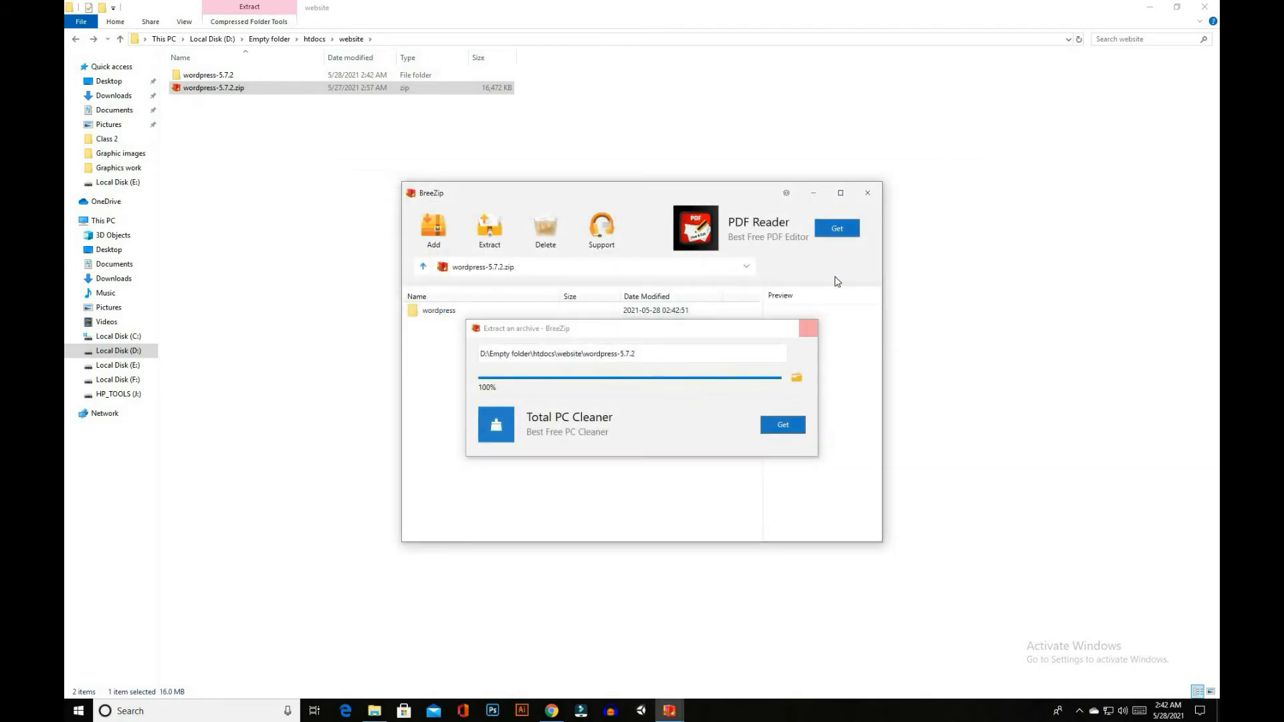
Close BreeZip and open the wordpress folder inside the extracted wordpress-5.7.2 folder
click(869, 193)
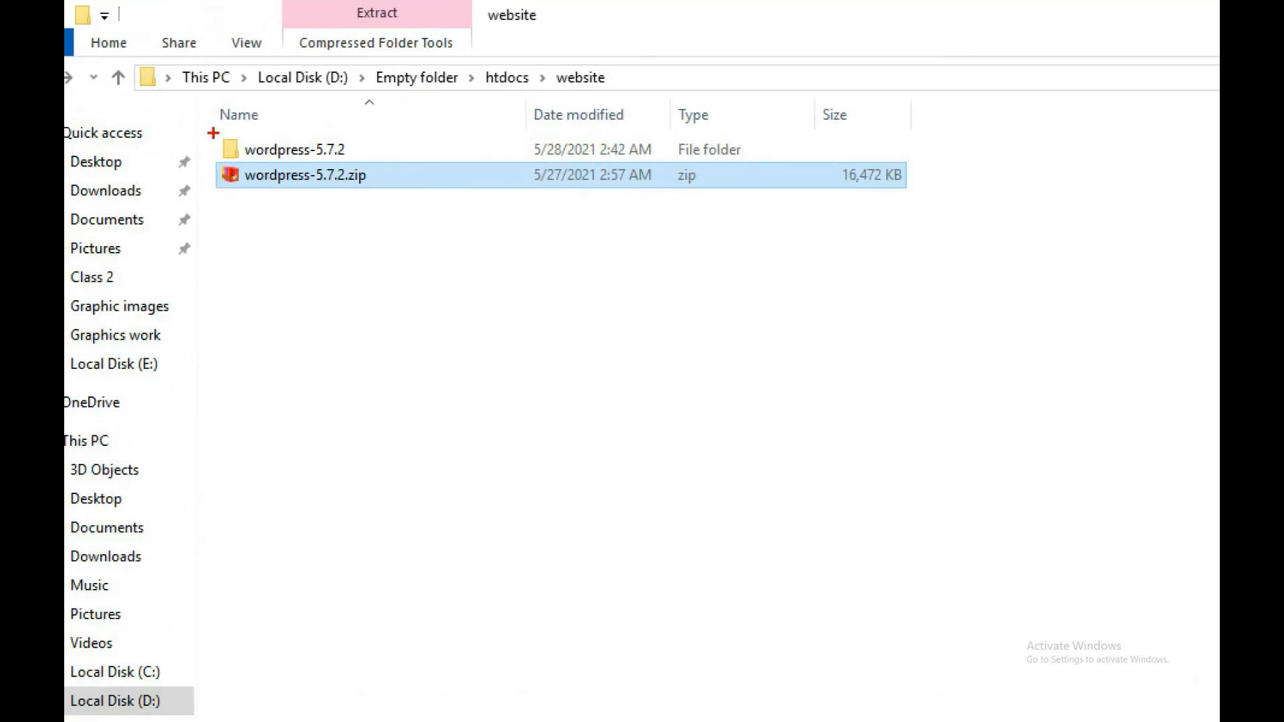
mouse_move(213, 133)
mouse_down()
mouse_move(272, 162)
mouse_move(353, 162)
mouse_up()
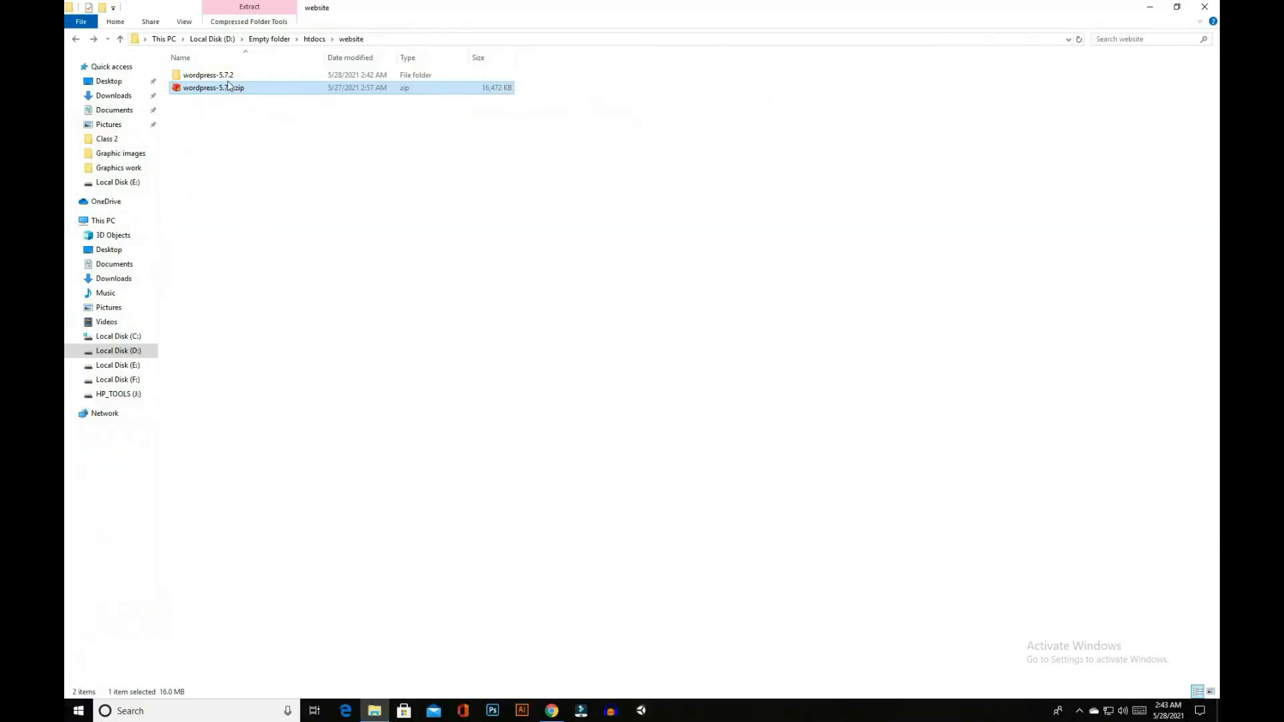
double_click(226, 74)
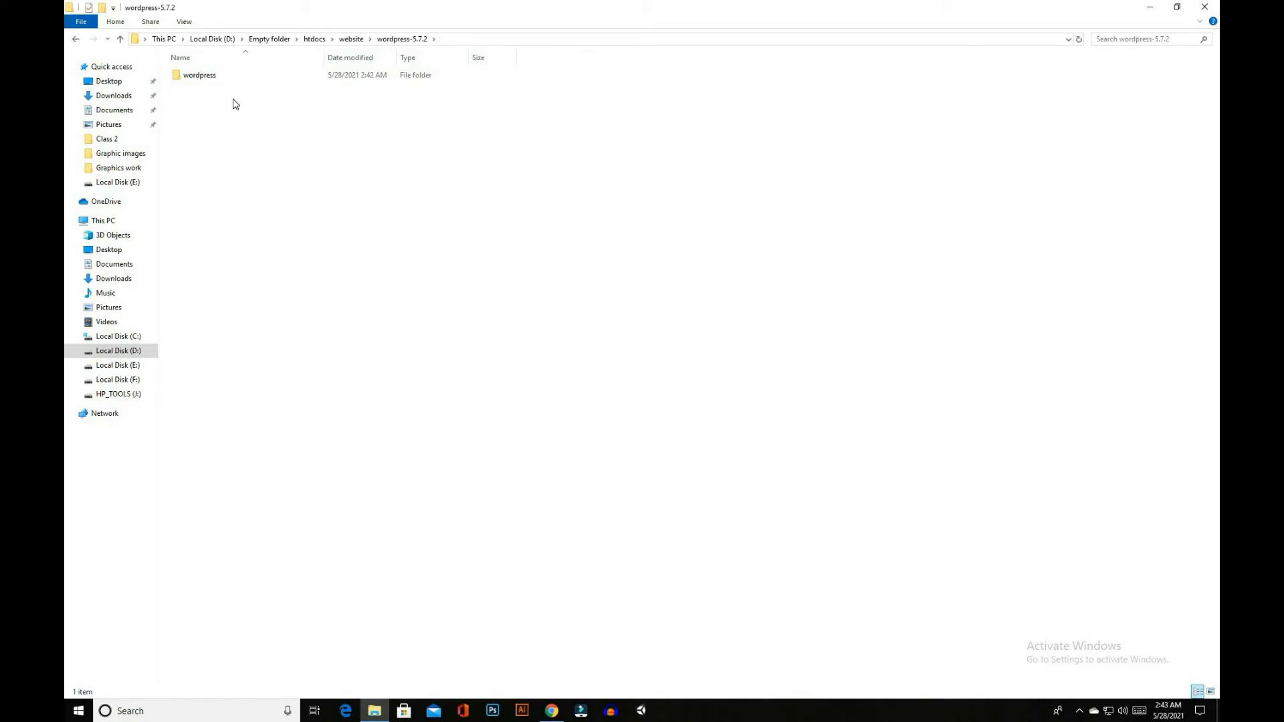
double_click(223, 78)
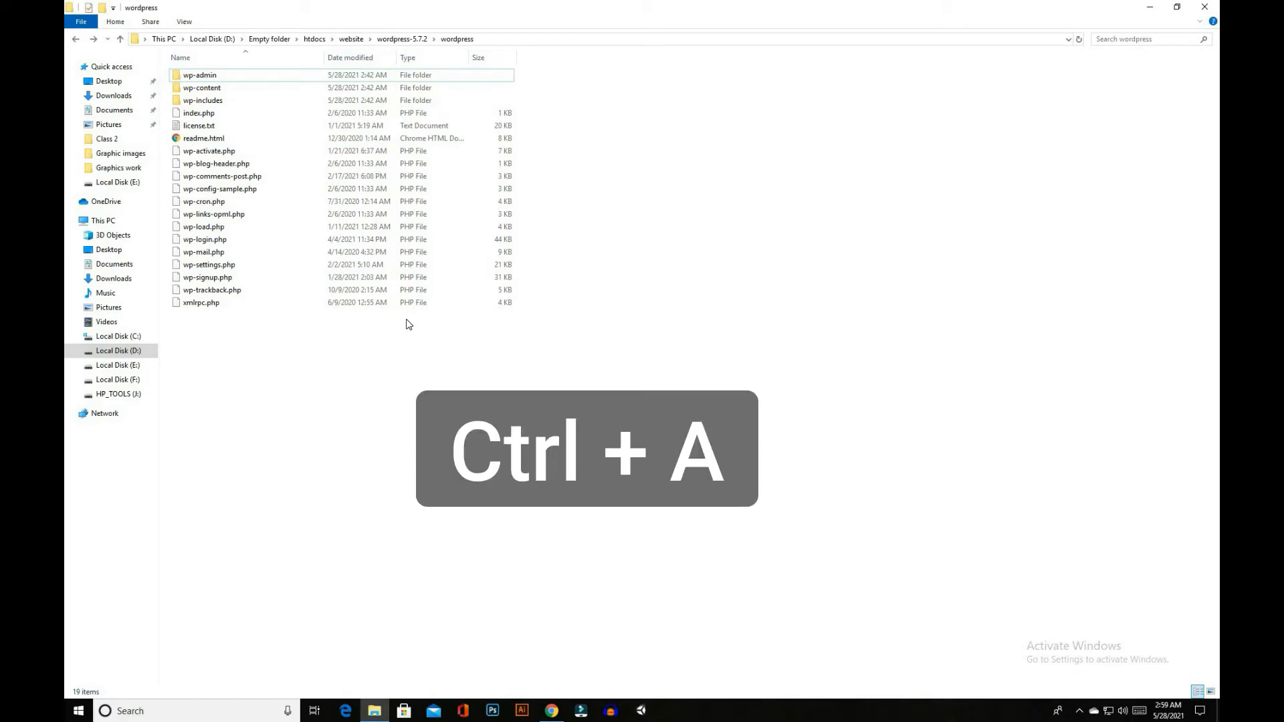
Move all files and folders from wordpress-5.7.2\wordpress into D:\Empty folder\htdocs\website by cutting and pasting them
key(ctrl+a)
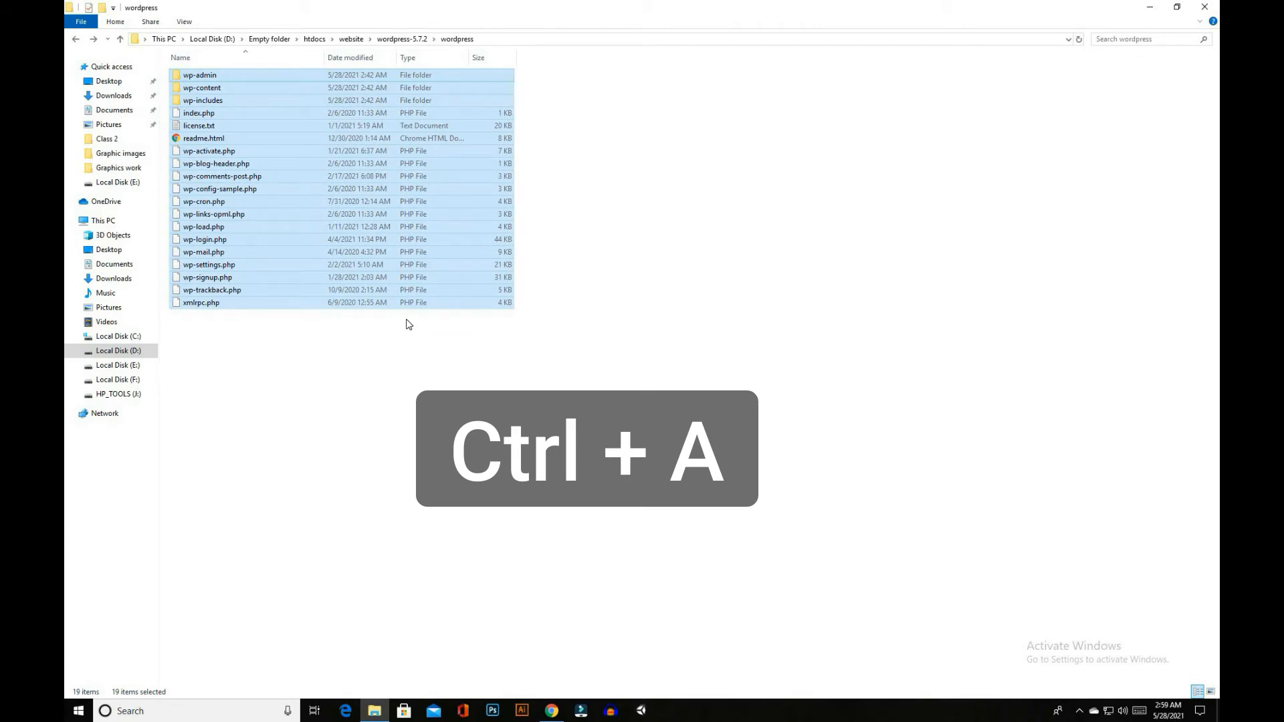
right_click(387, 286)
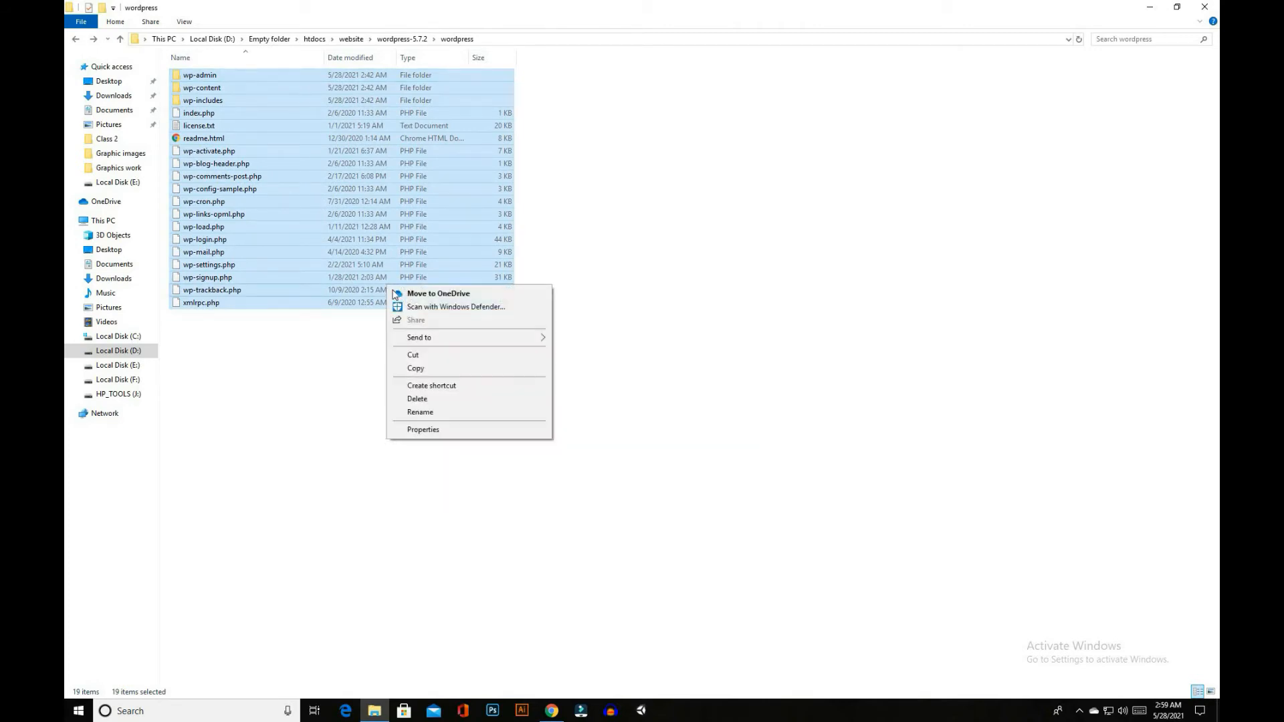
click(416, 357)
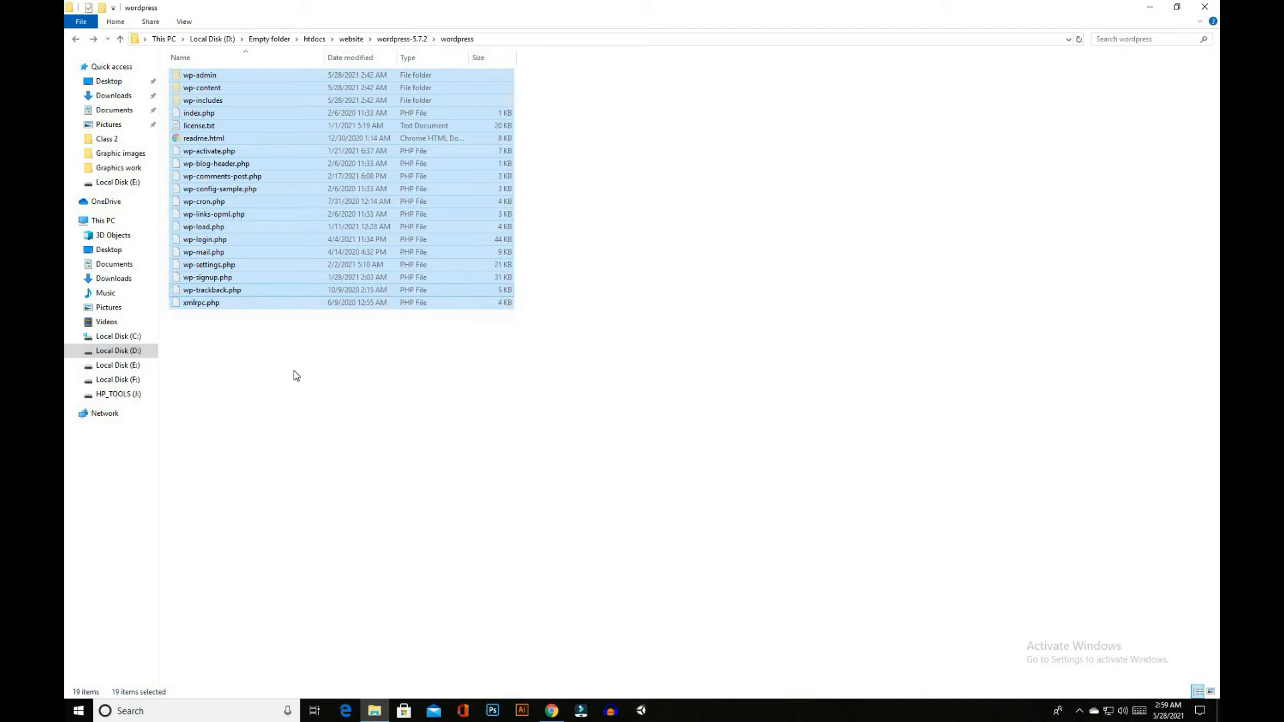
click(114, 351)
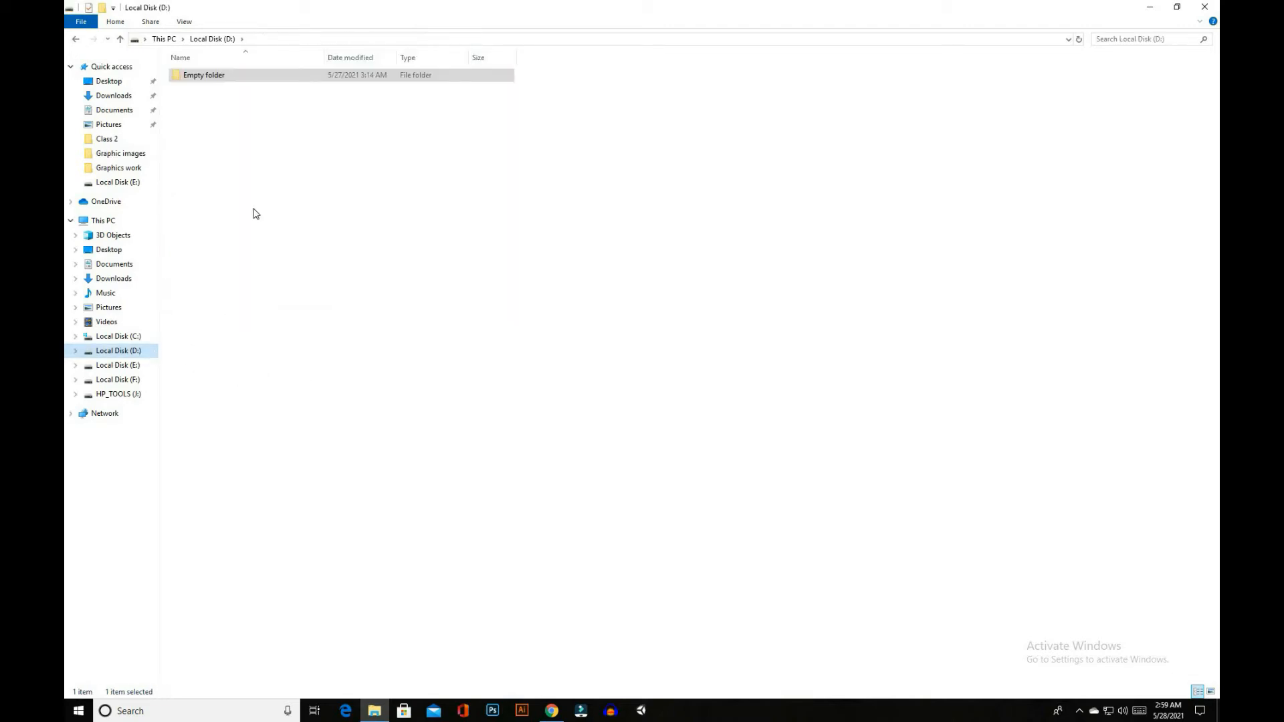
double_click(213, 77)
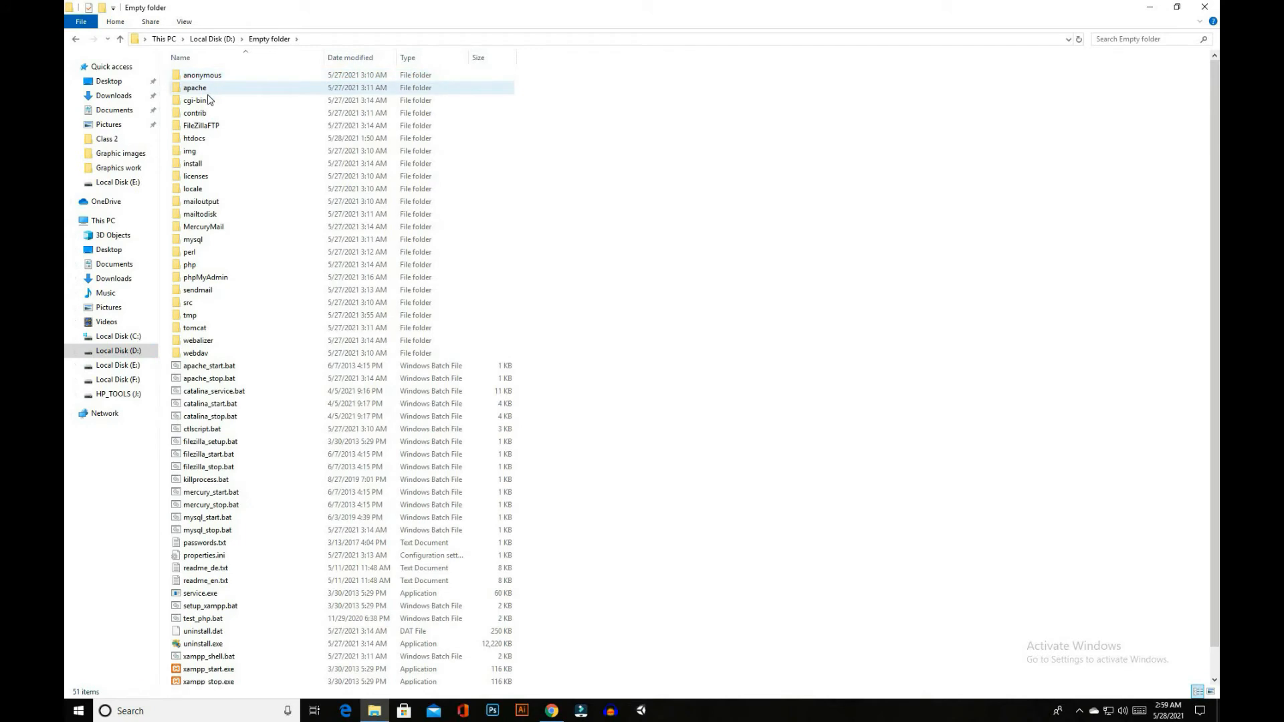
double_click(204, 139)
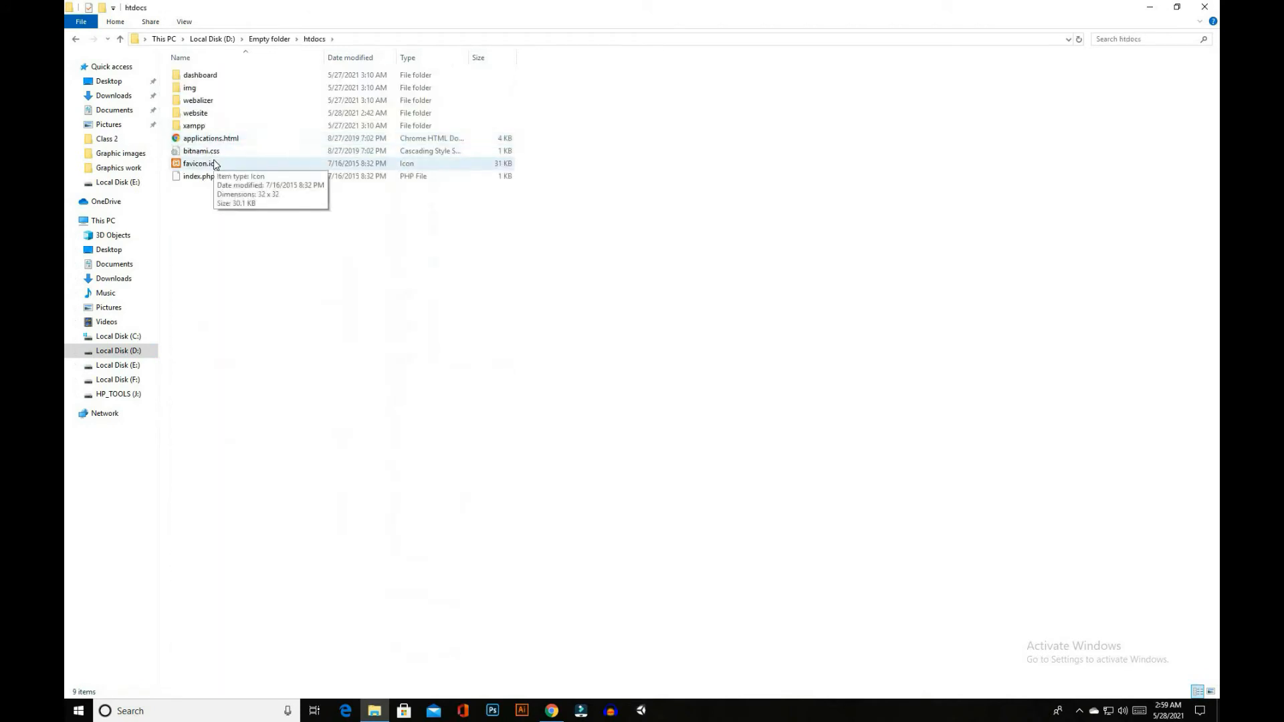
double_click(198, 116)
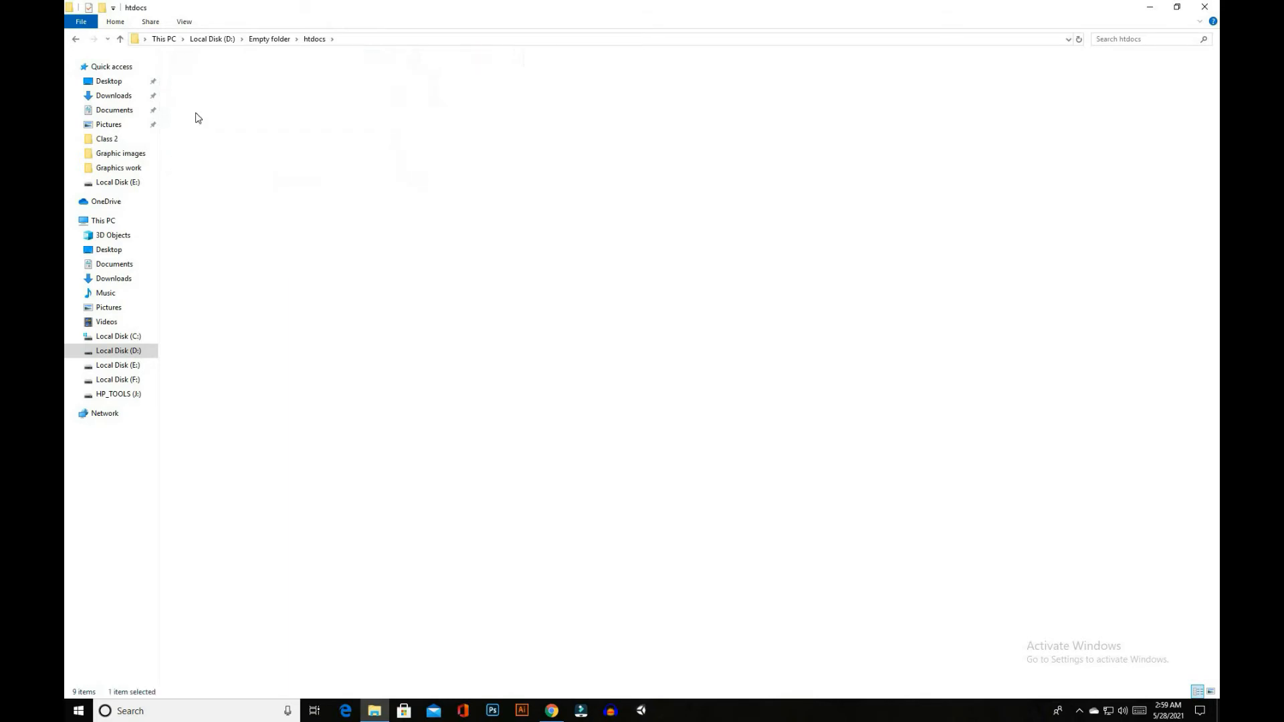
right_click(235, 186)
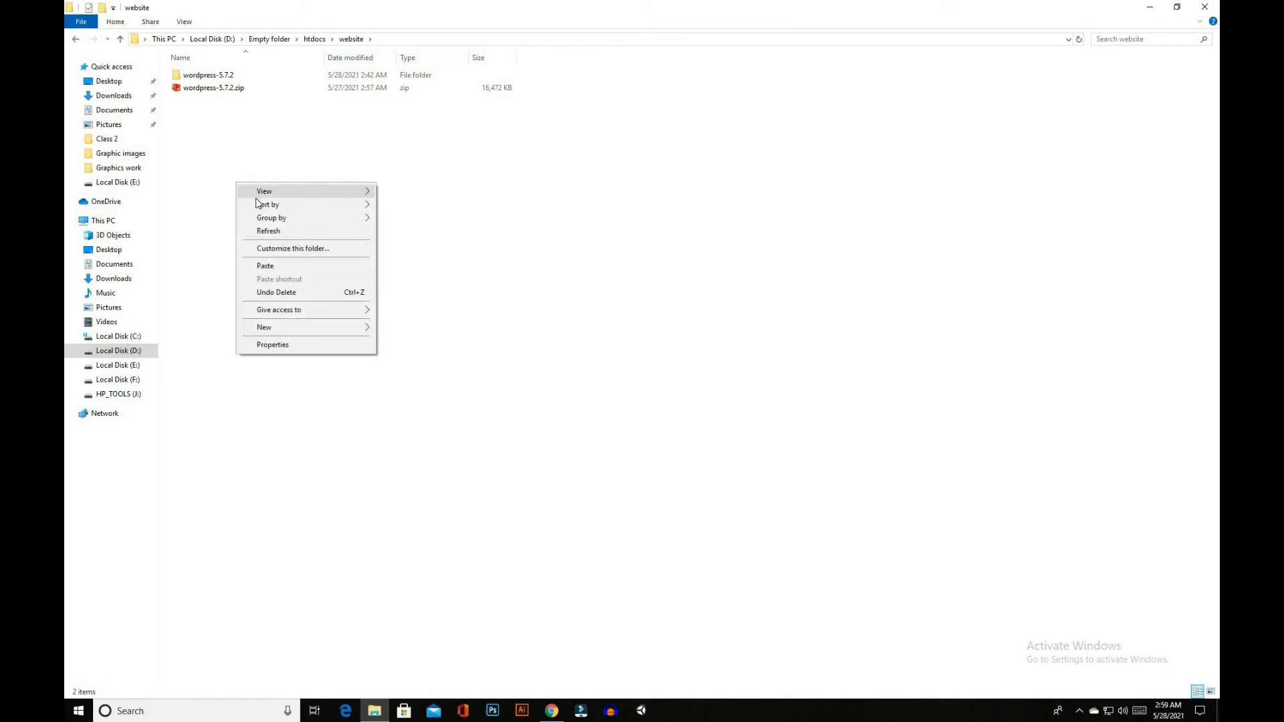
click(267, 266)
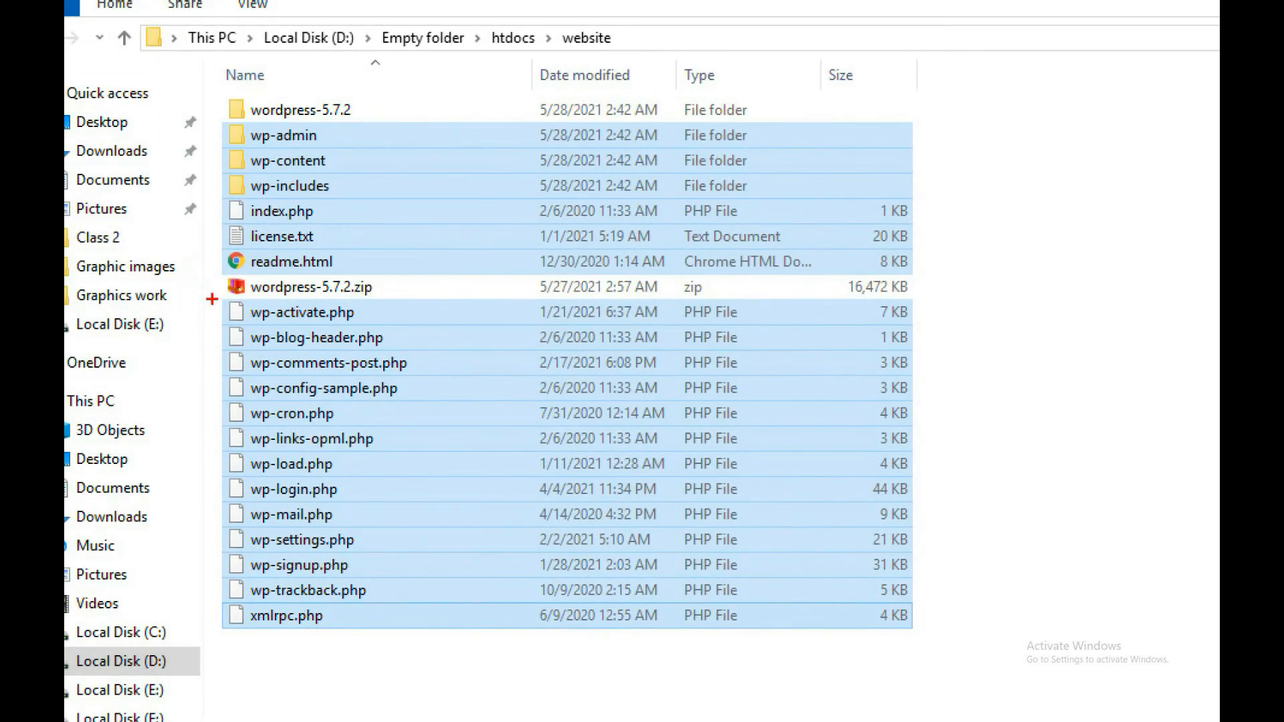
Delete wordpress-5.7.2.zip and the wordpress-5.7.2 folder from the website folder
drag(216, 270, 258, 302)
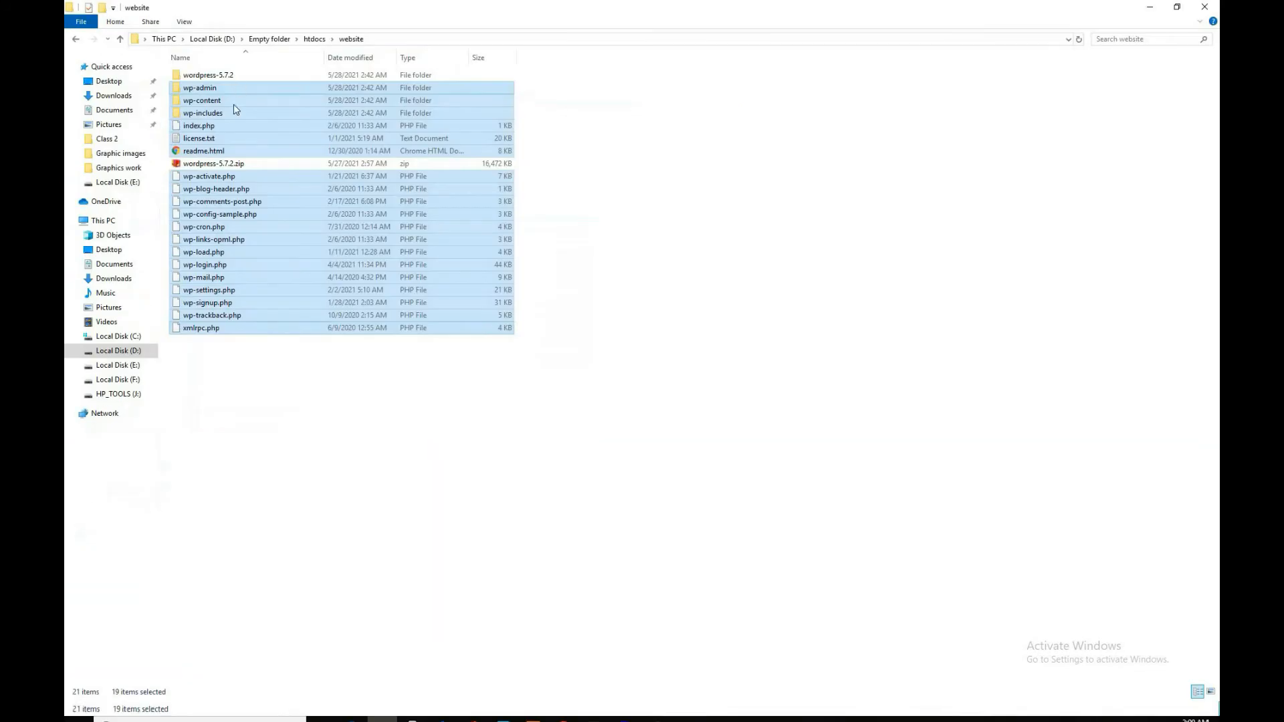
click(346, 288)
right_click(231, 163)
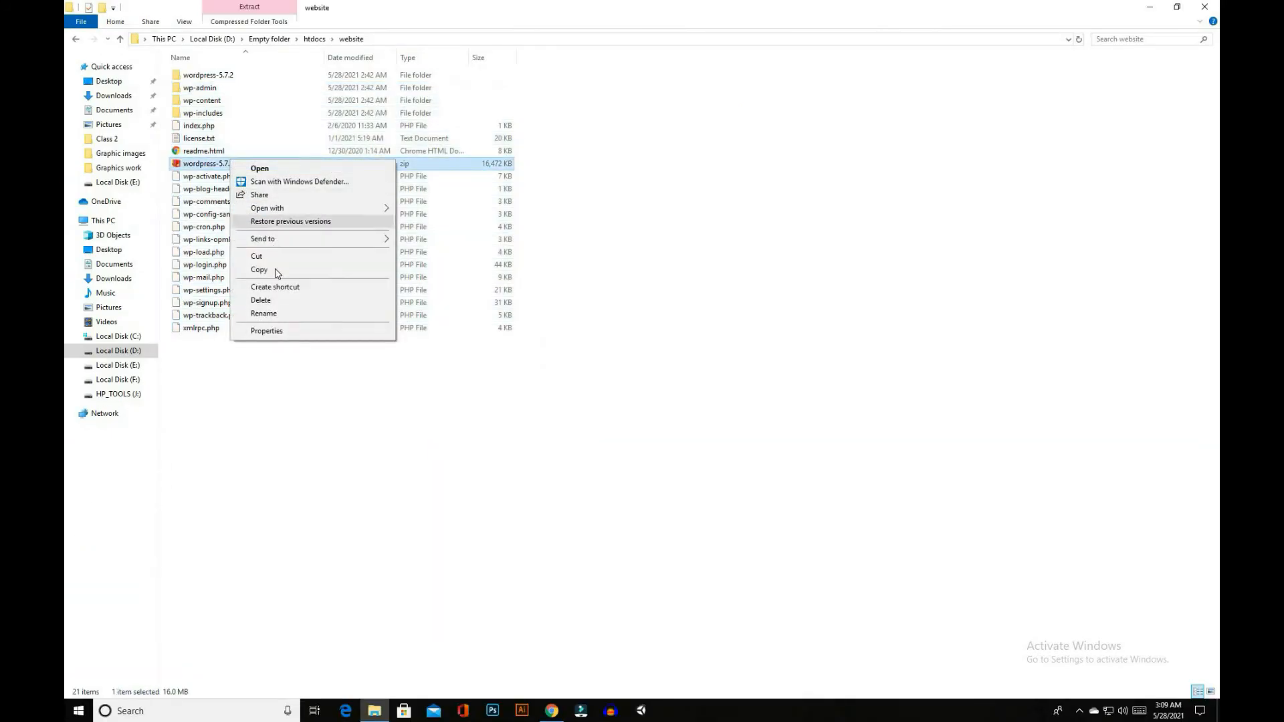
click(249, 299)
right_click(224, 77)
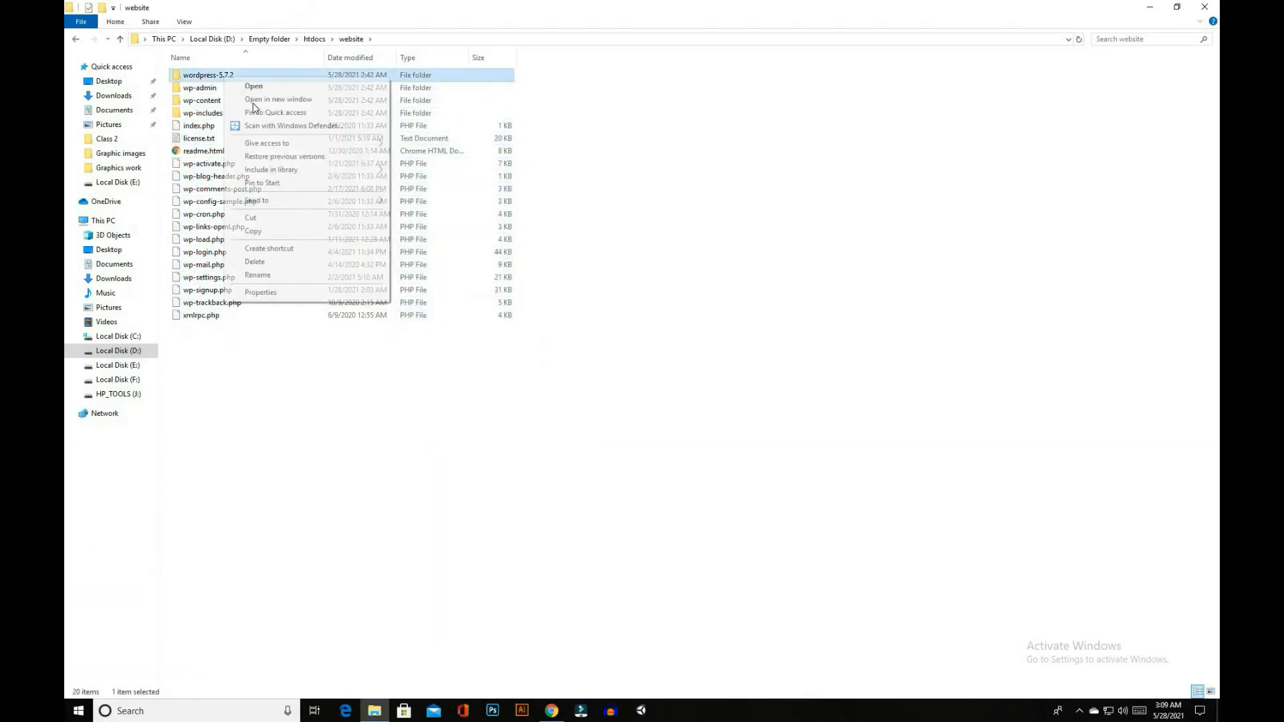
click(263, 262)
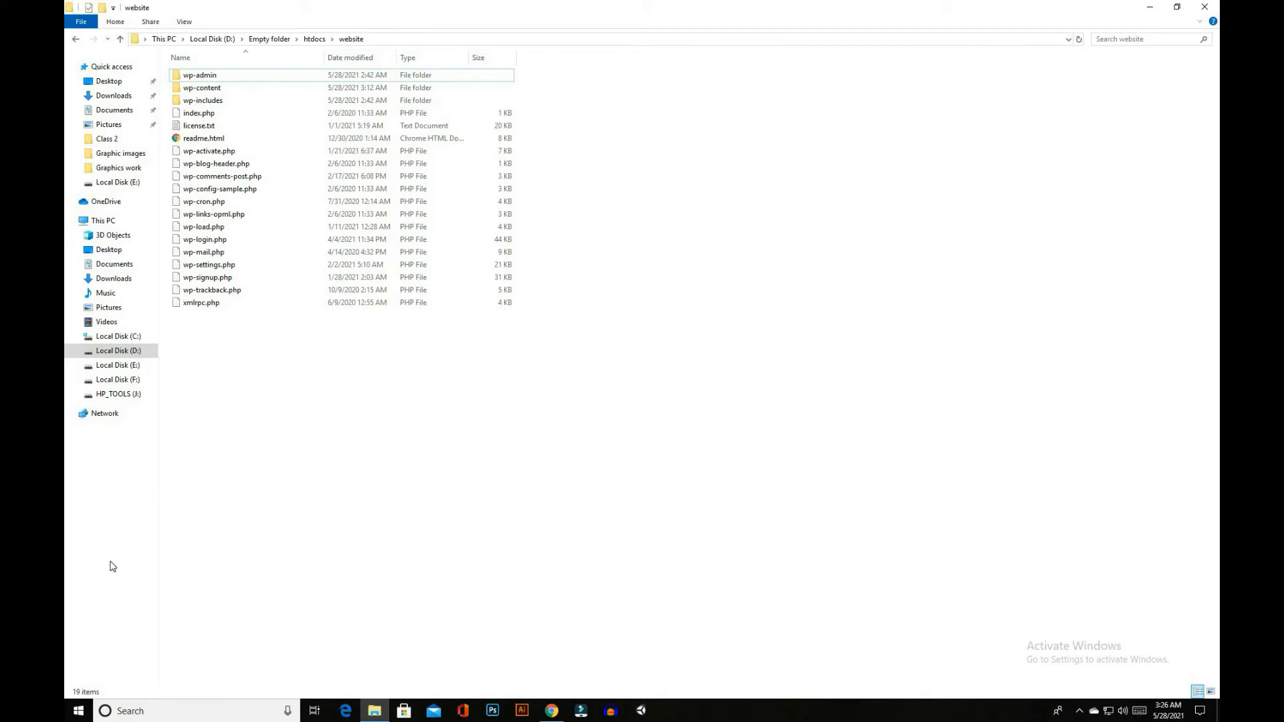
Find and open the XAMPP Control Panel, and start its Apache and MySQL modules
click(78, 711)
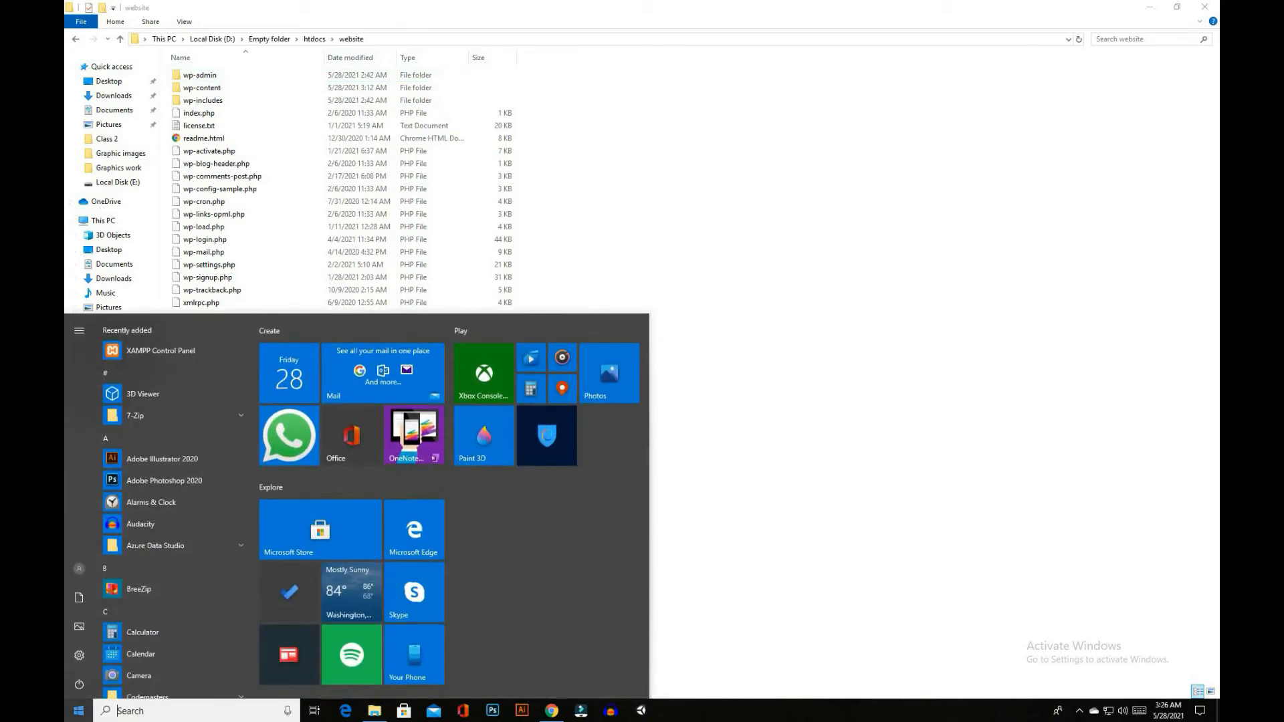
text(xampp)
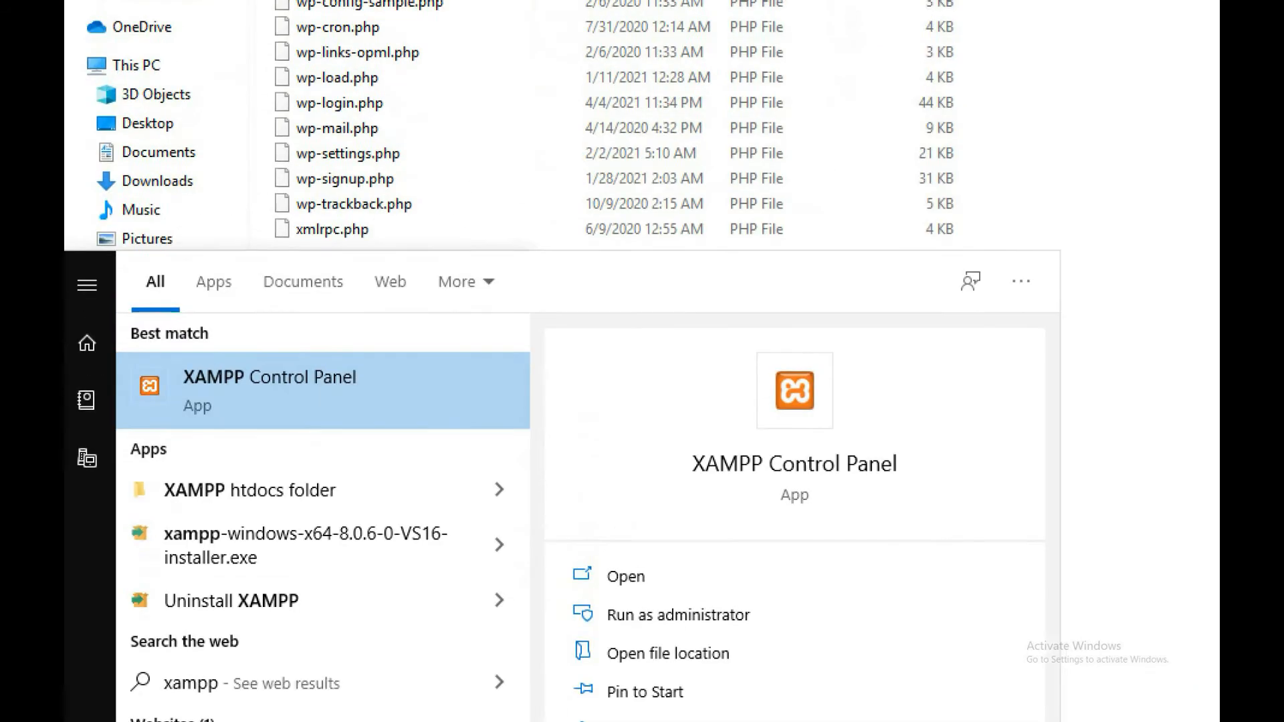
mouse_move(149, 386)
mouse_down()
mouse_move(153, 418)
mouse_move(378, 468)
mouse_up()
click(68, 715)
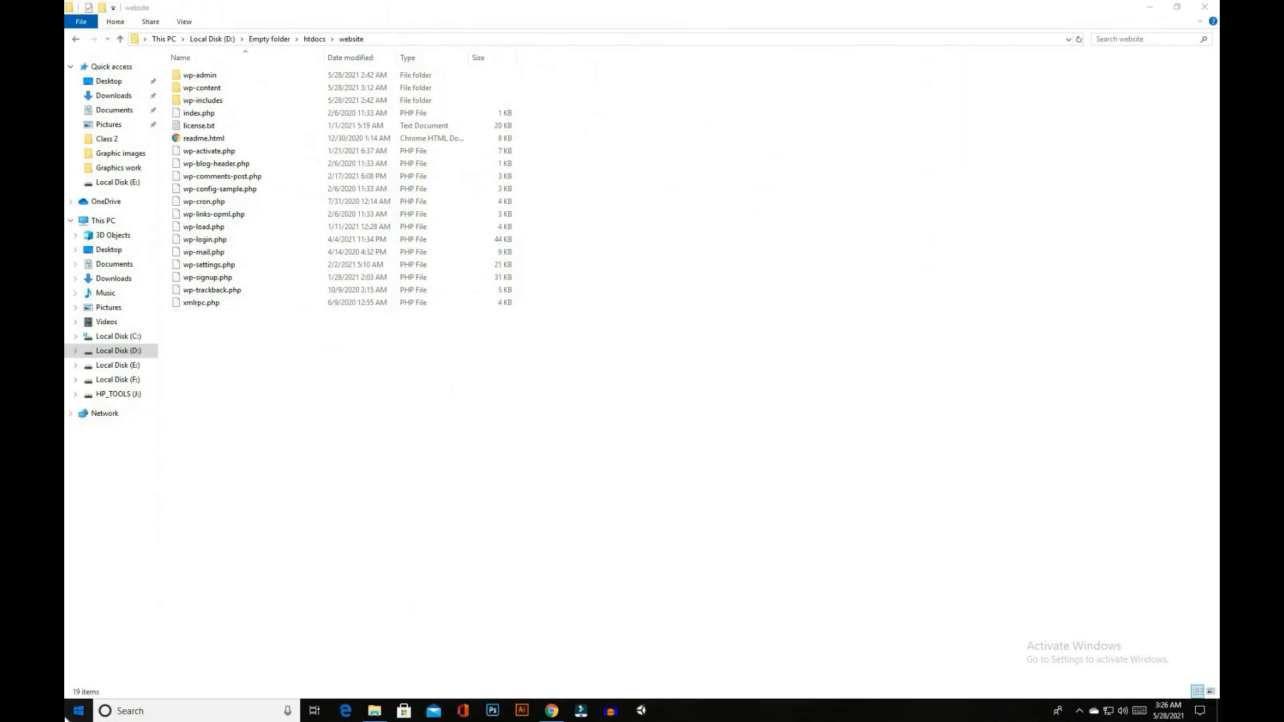
text(xamp)
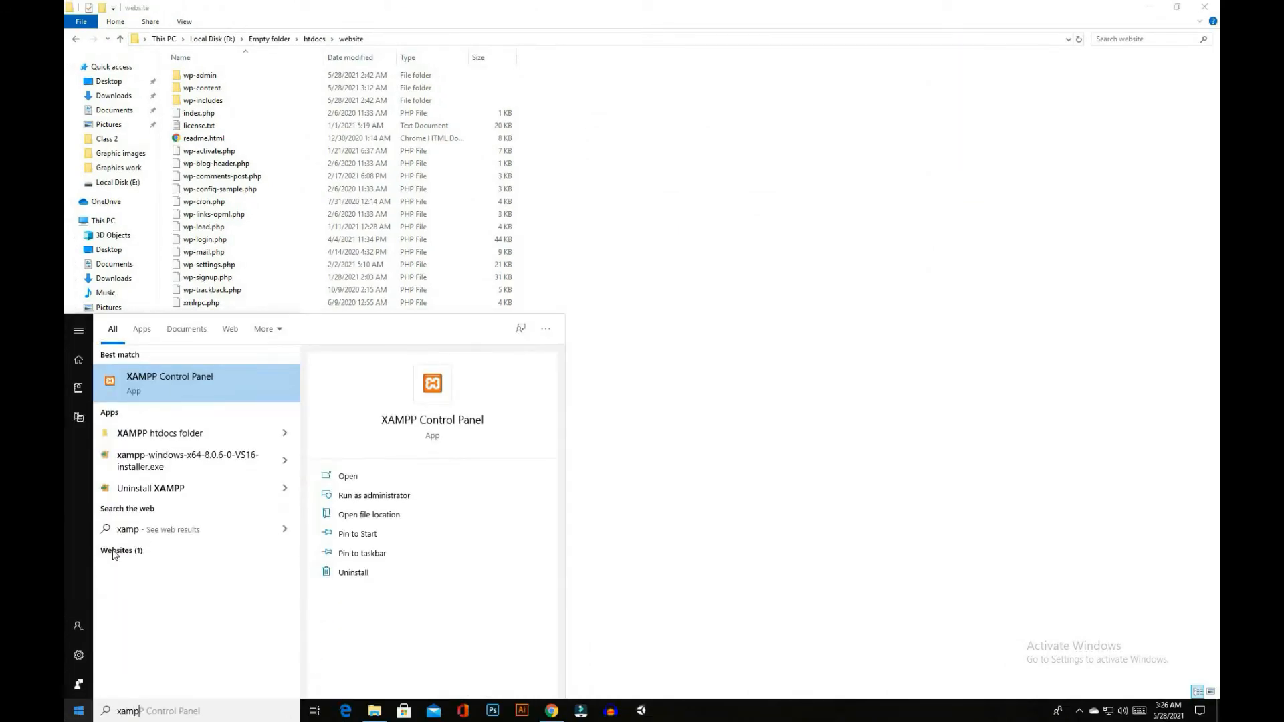
click(173, 392)
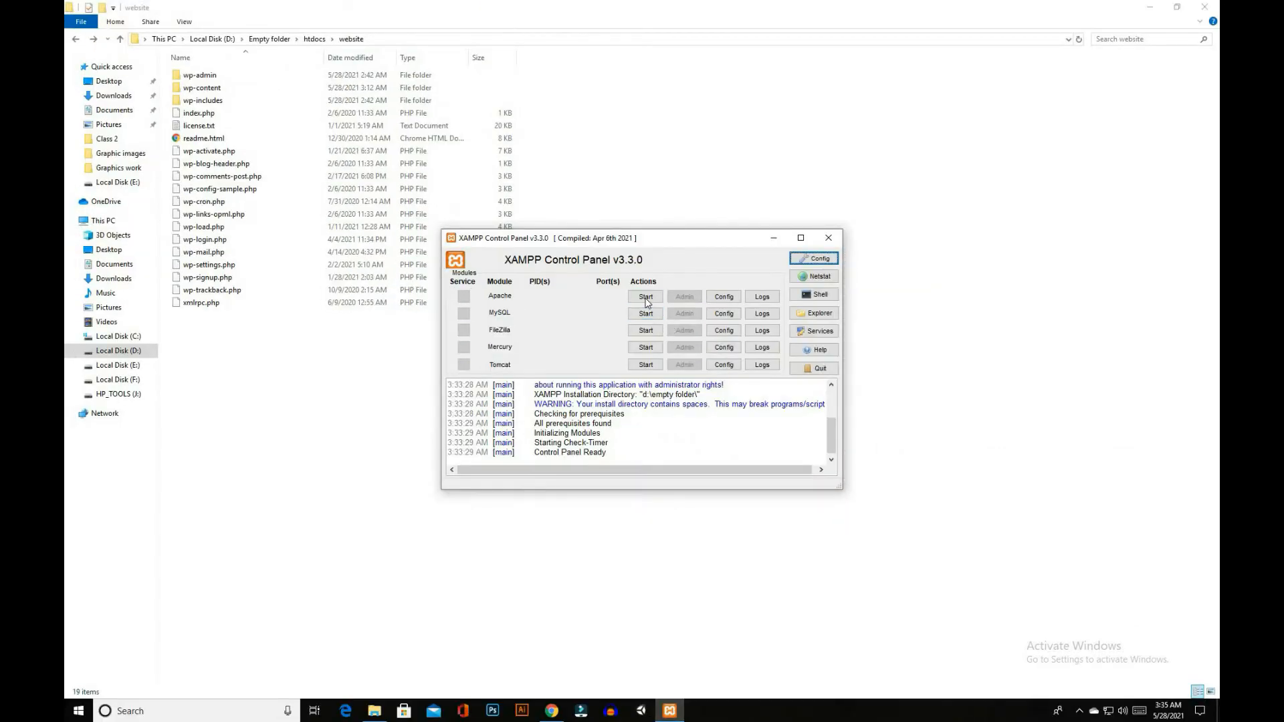
click(646, 296)
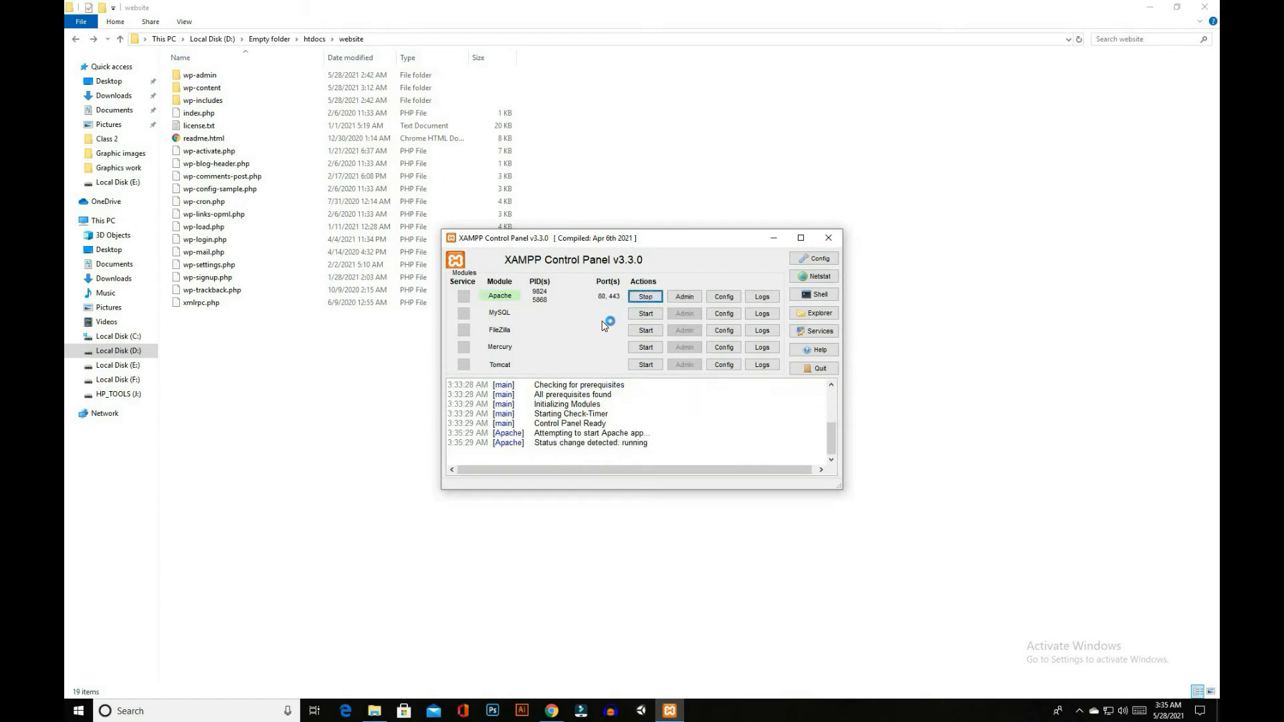
click(646, 313)
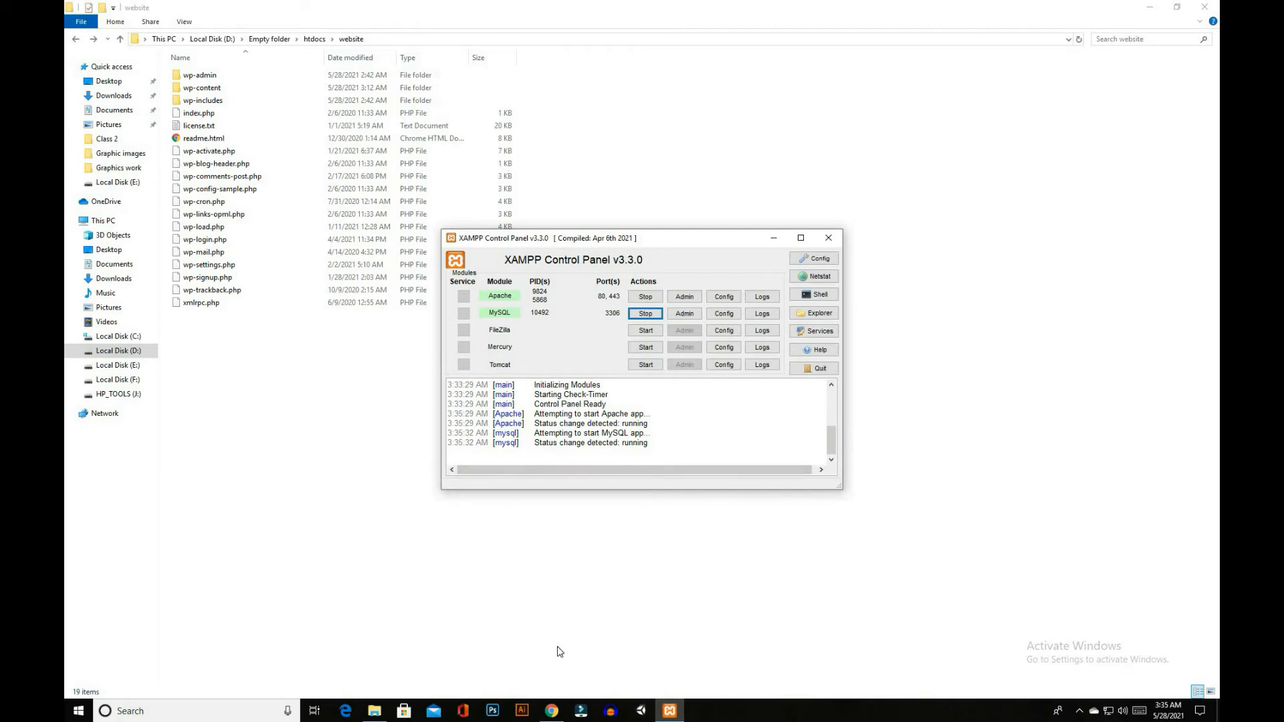
Switch to Chrome and open localhost/phpmyadmin in the new tab
click(550, 713)
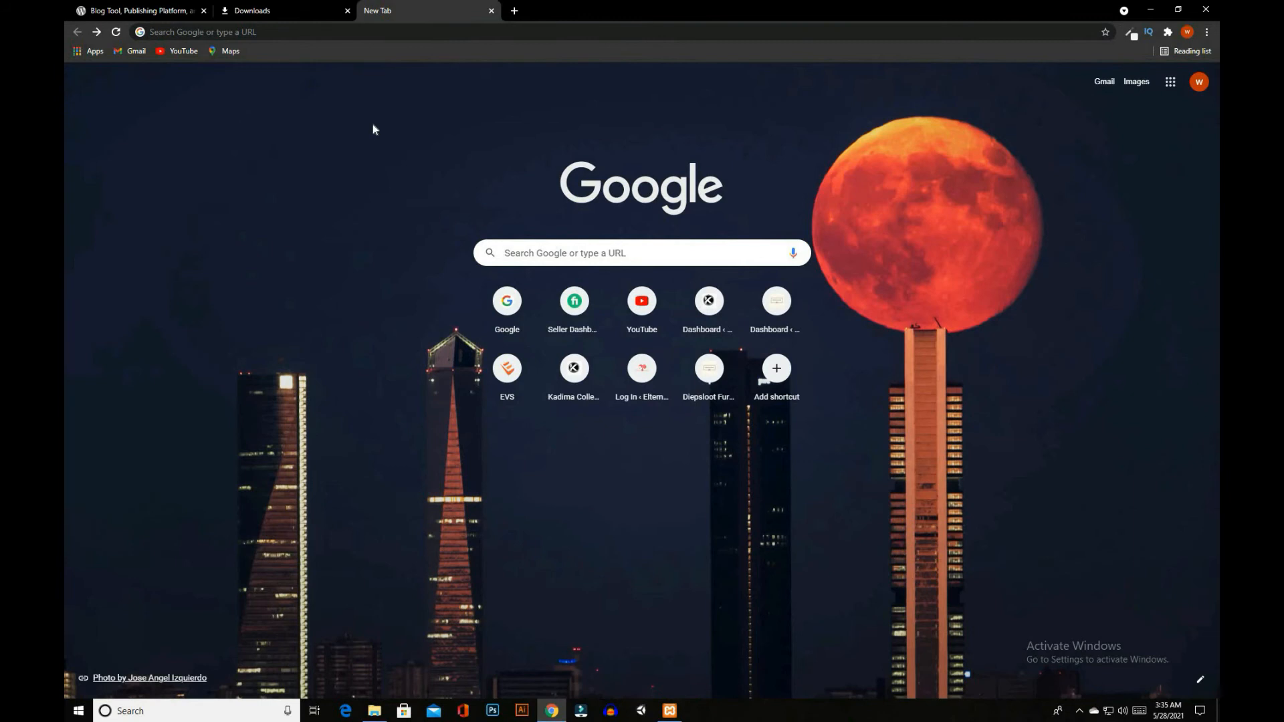
click(362, 31)
text(lo)
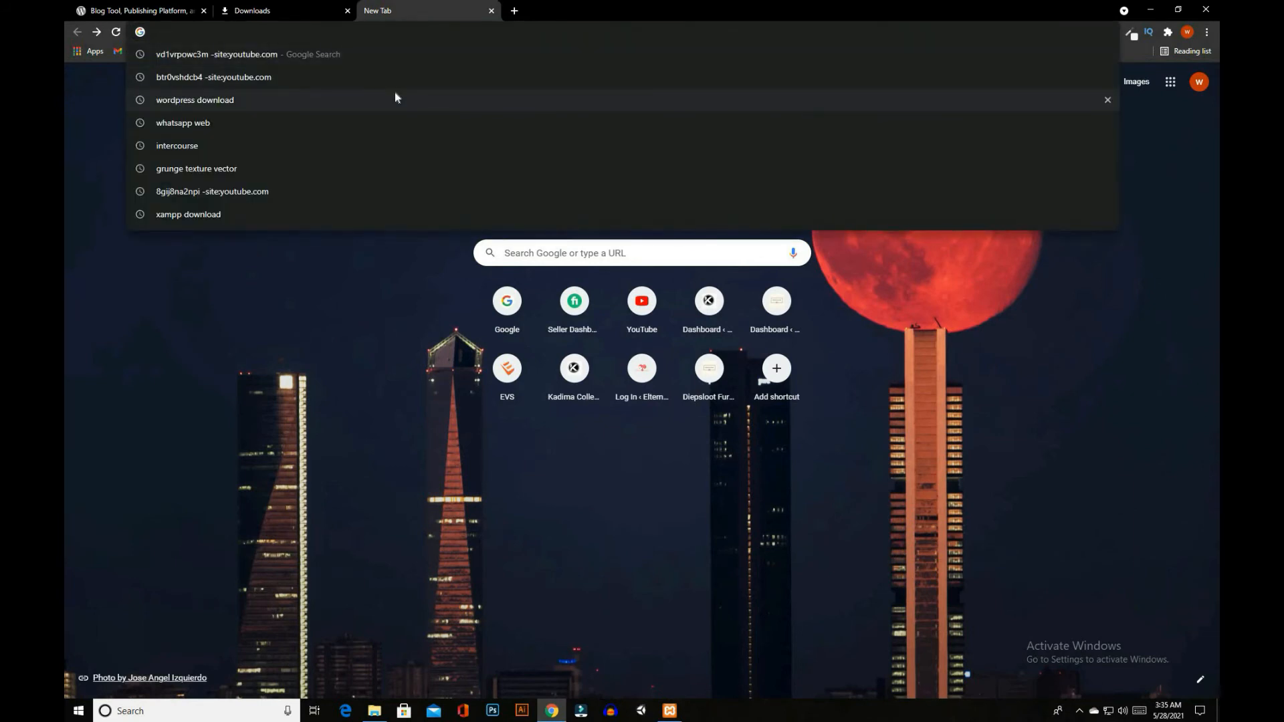
text(calhost)
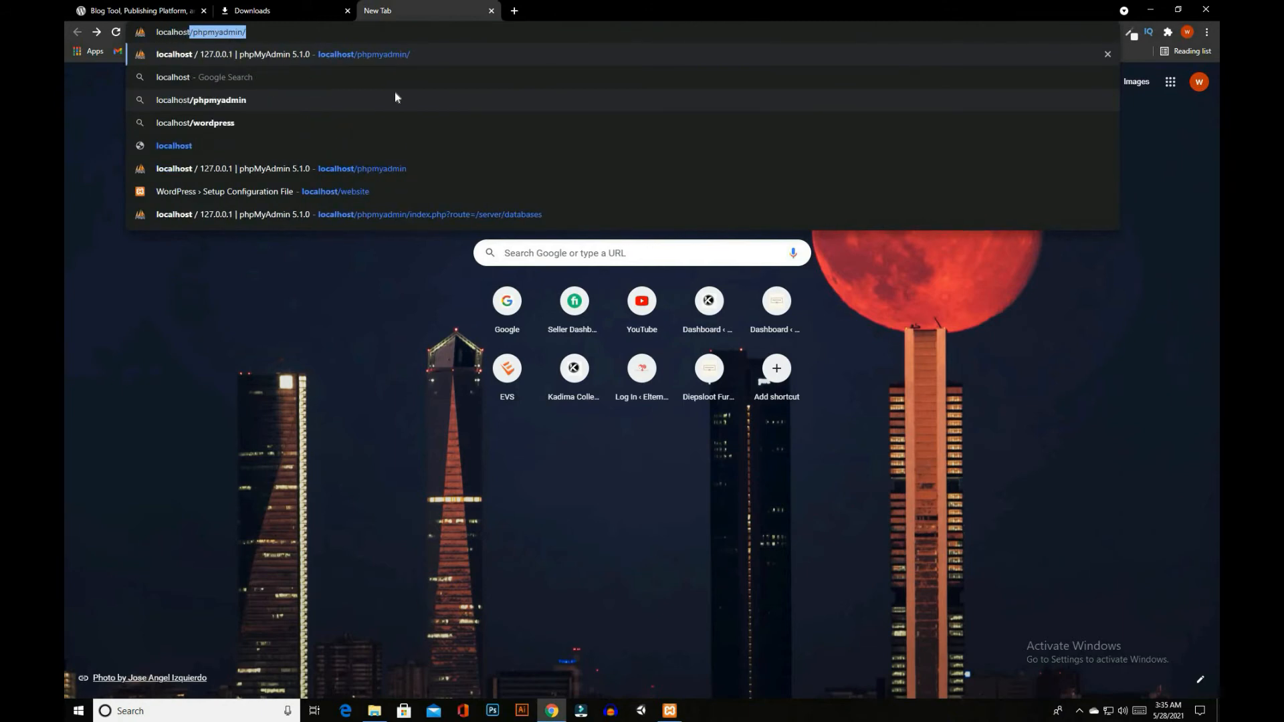
text(/)
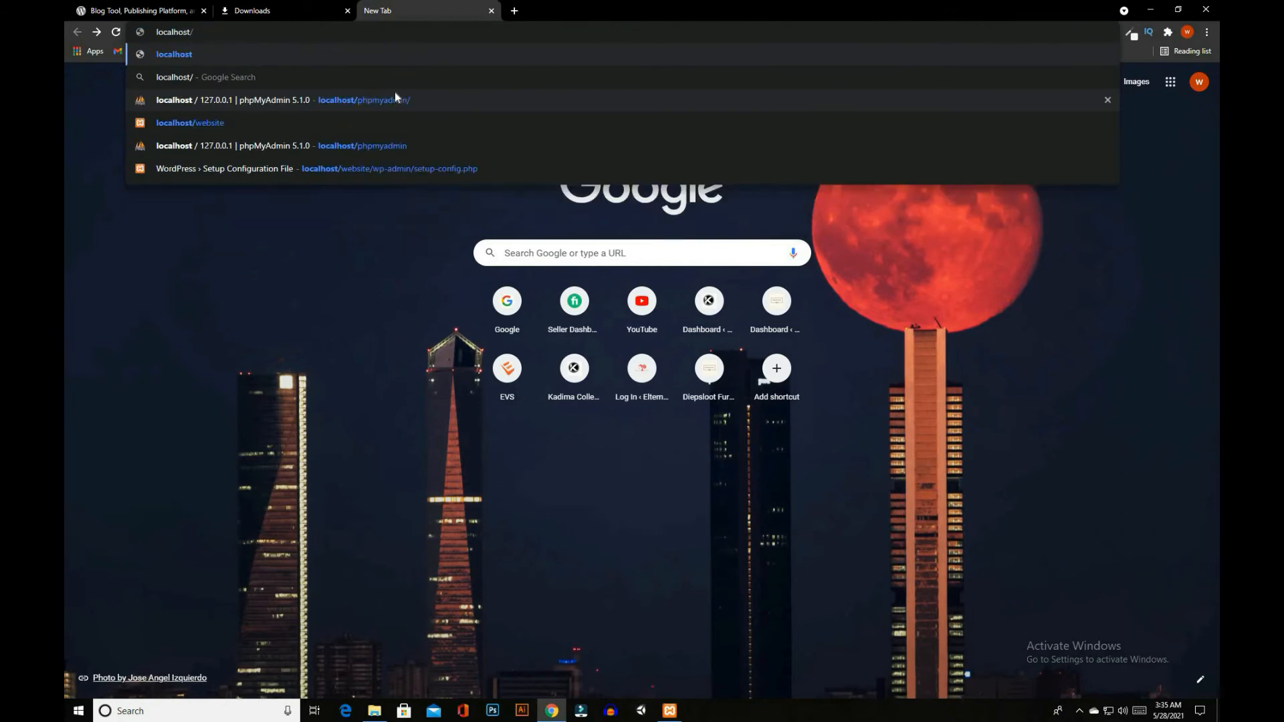
text(phpmy)
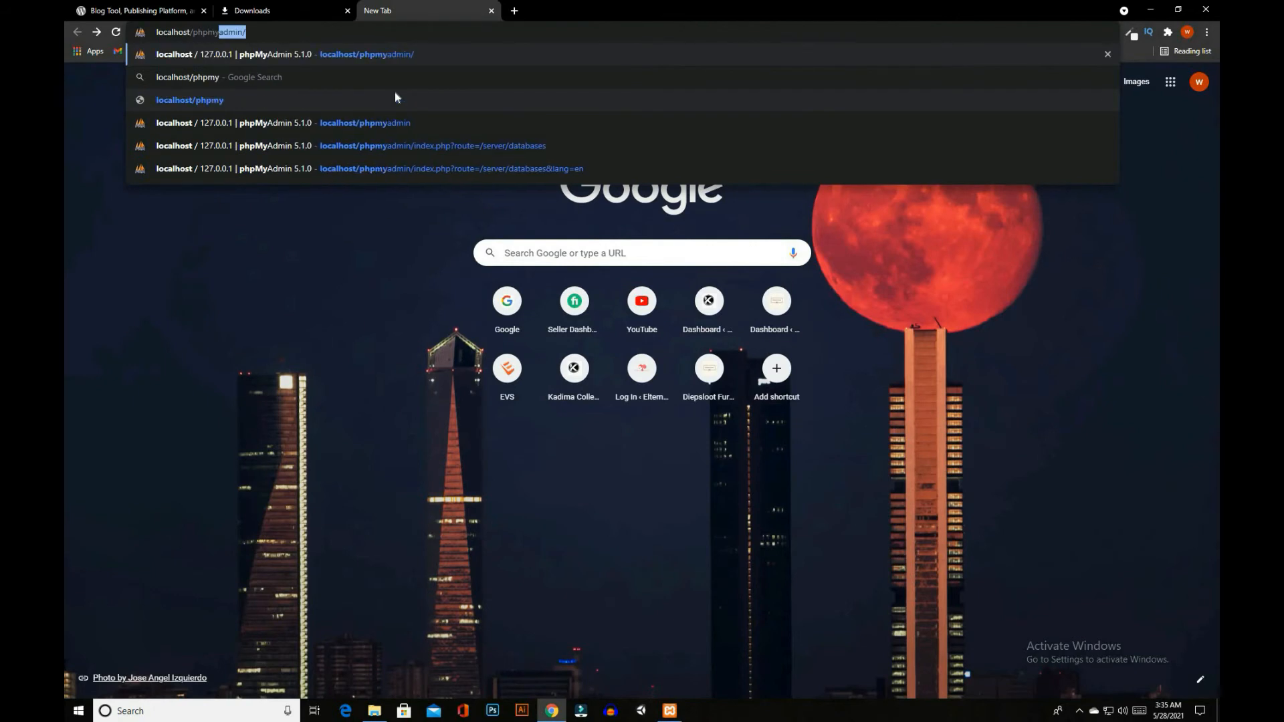
text(admin)
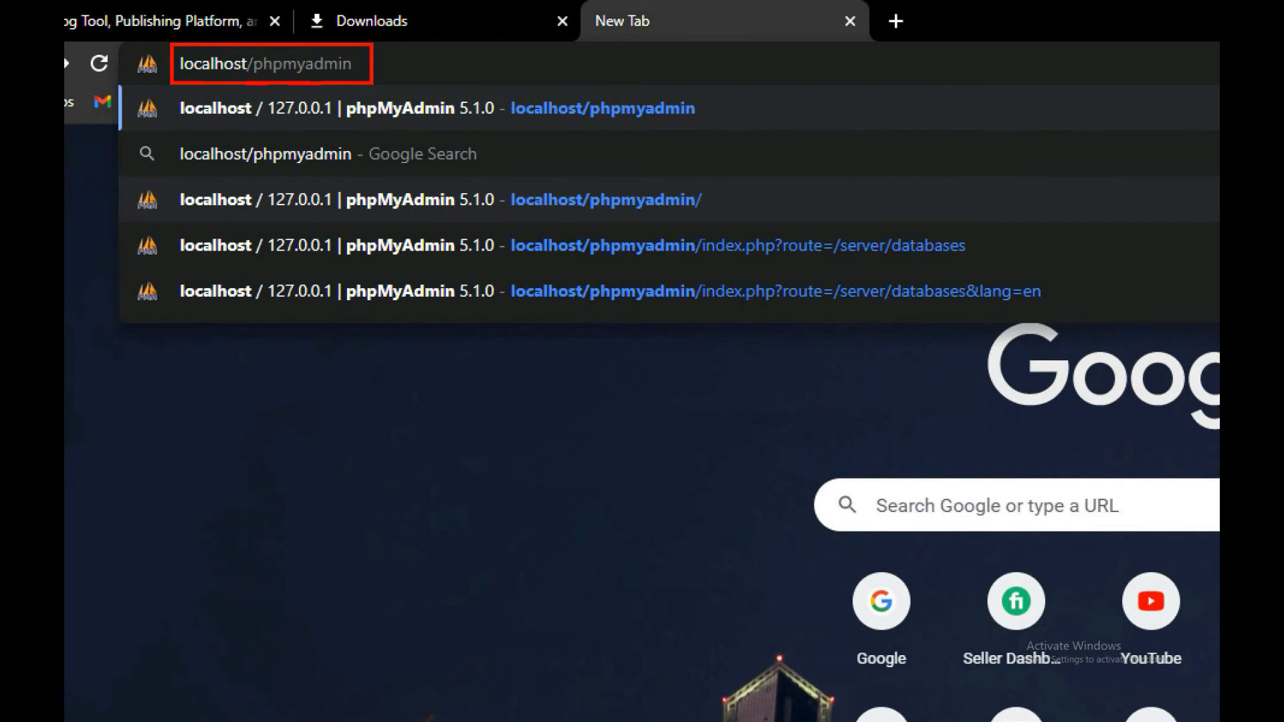
key(Return)
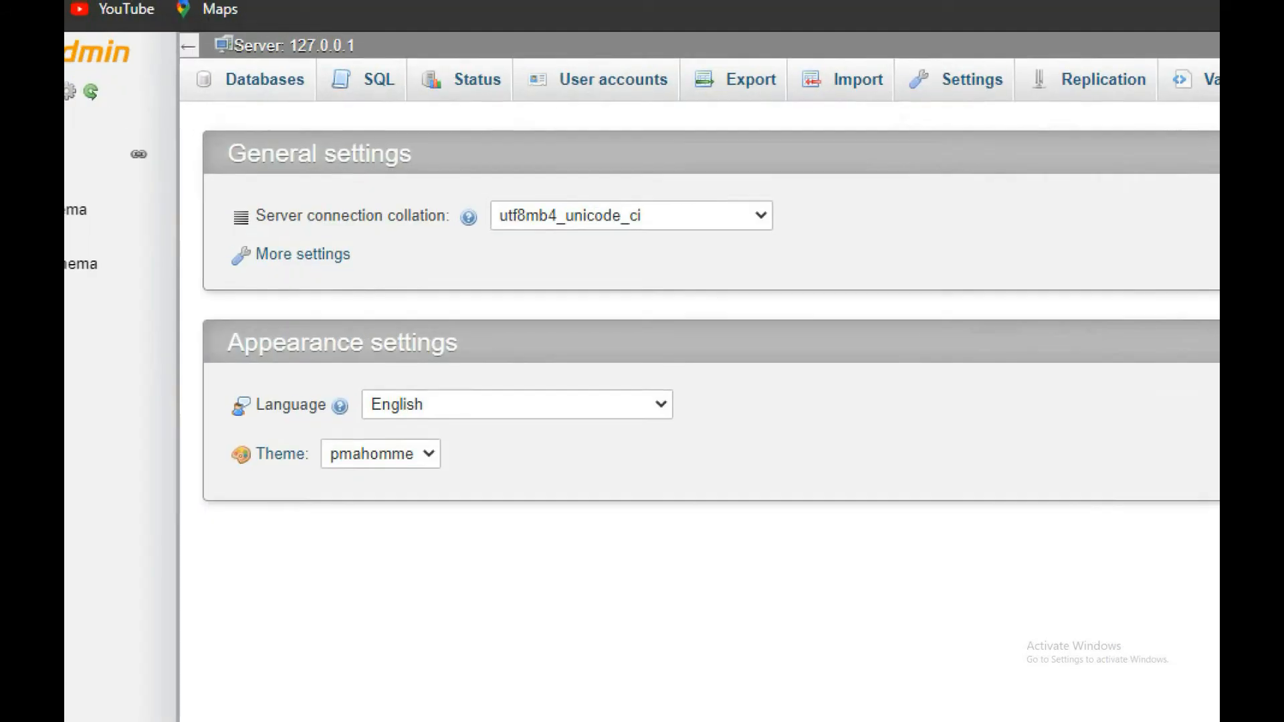
Create a database named "wordpress" in phpMyAdmin and open it from the database list
drag(221, 69, 311, 109)
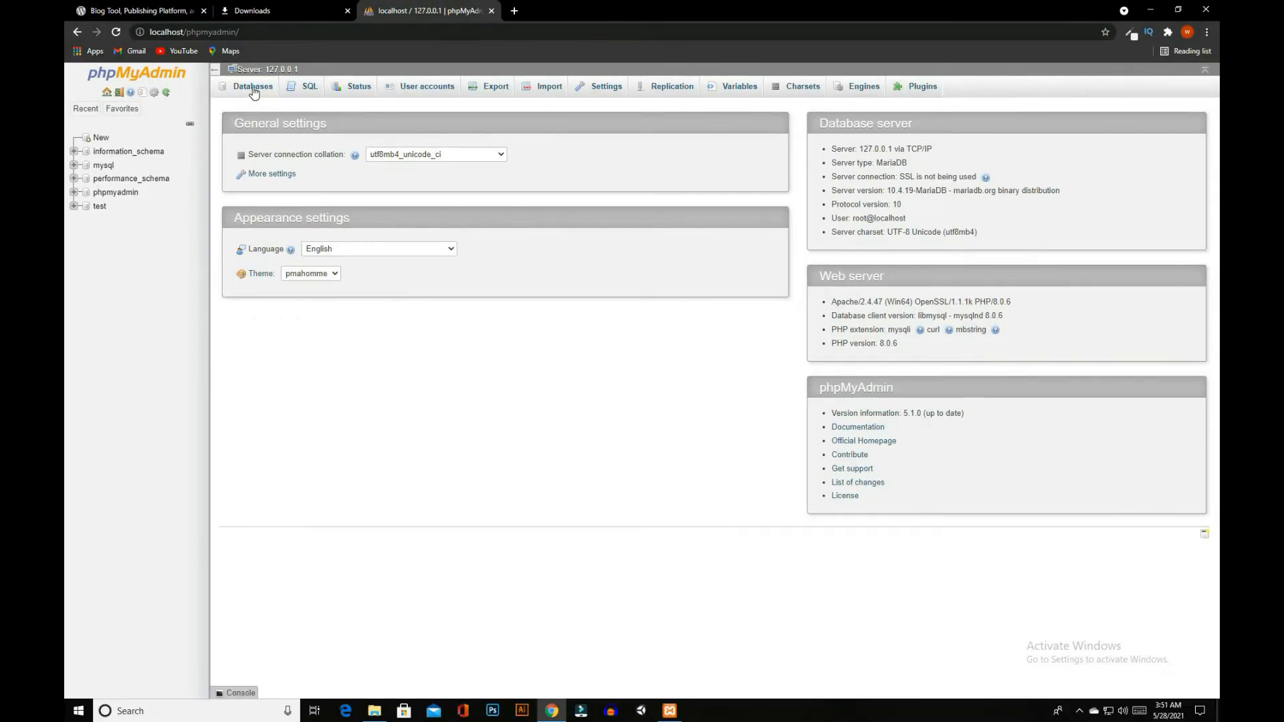
click(253, 89)
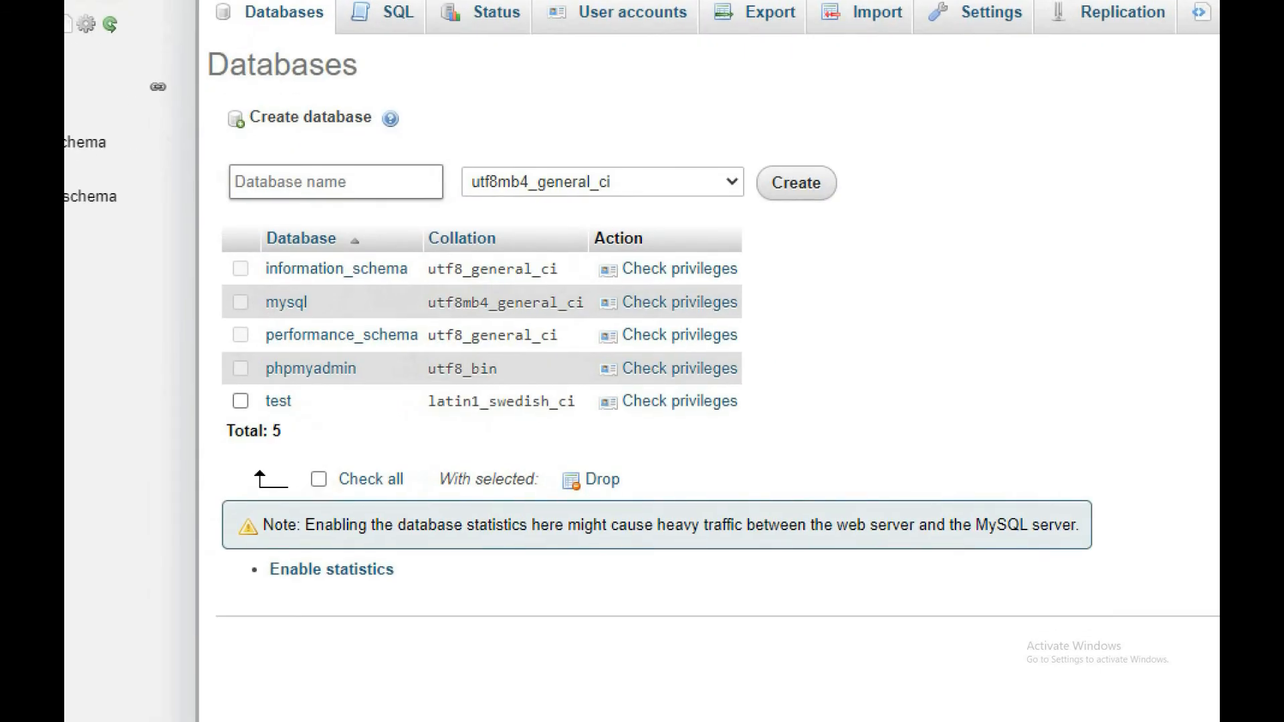
mouse_move(220, 158)
mouse_down()
mouse_move(257, 203)
mouse_move(449, 208)
mouse_up()
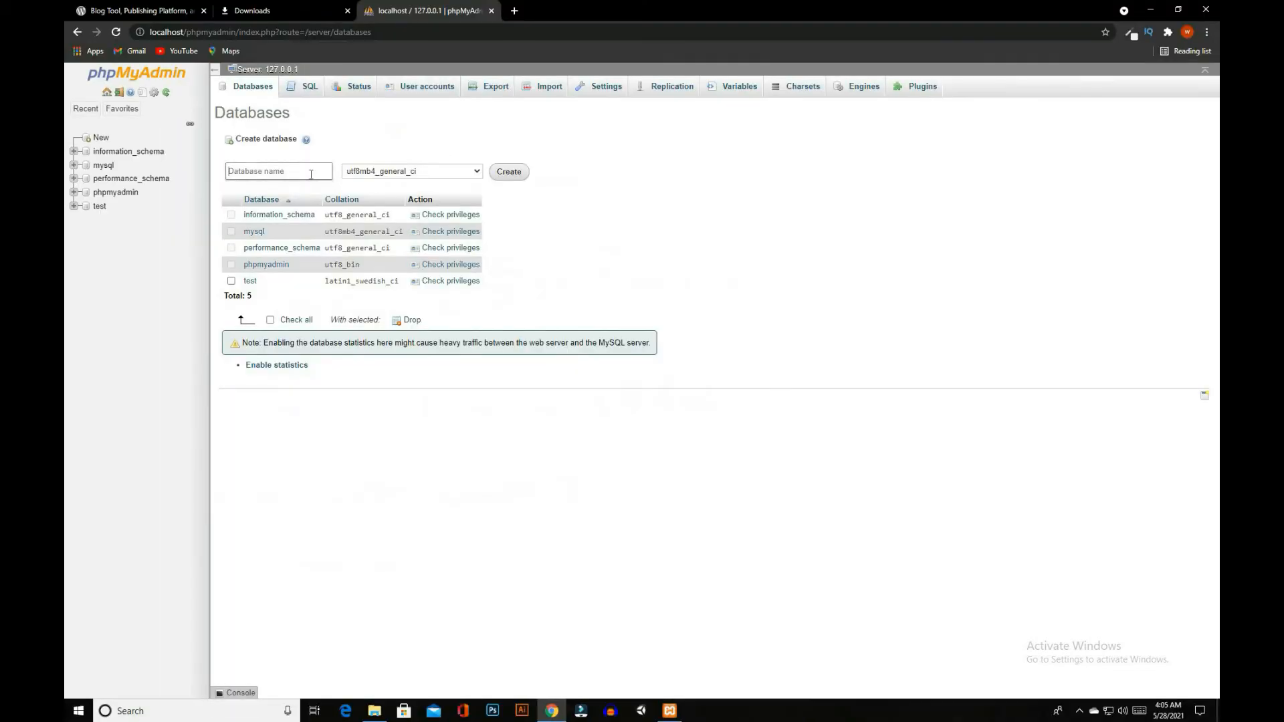
text(wordpress)
click(517, 176)
click(109, 224)
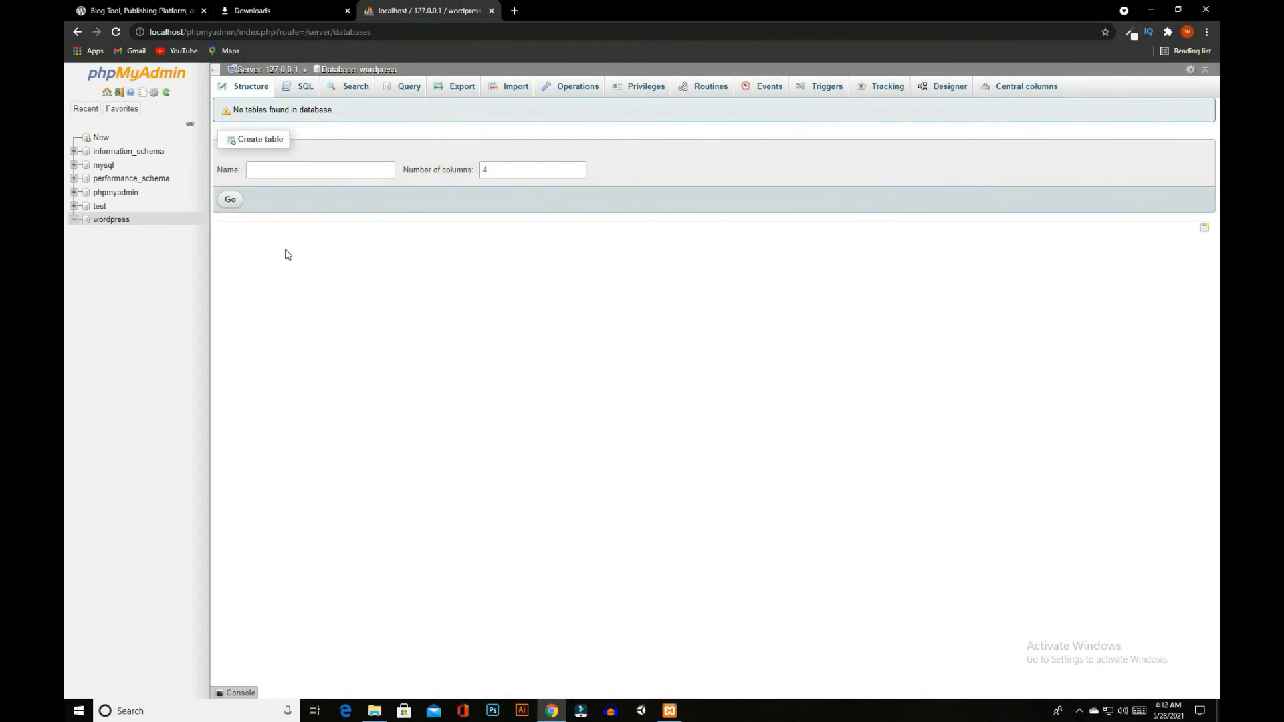
Open a new browser tab and begin its address with localhost/
click(514, 11)
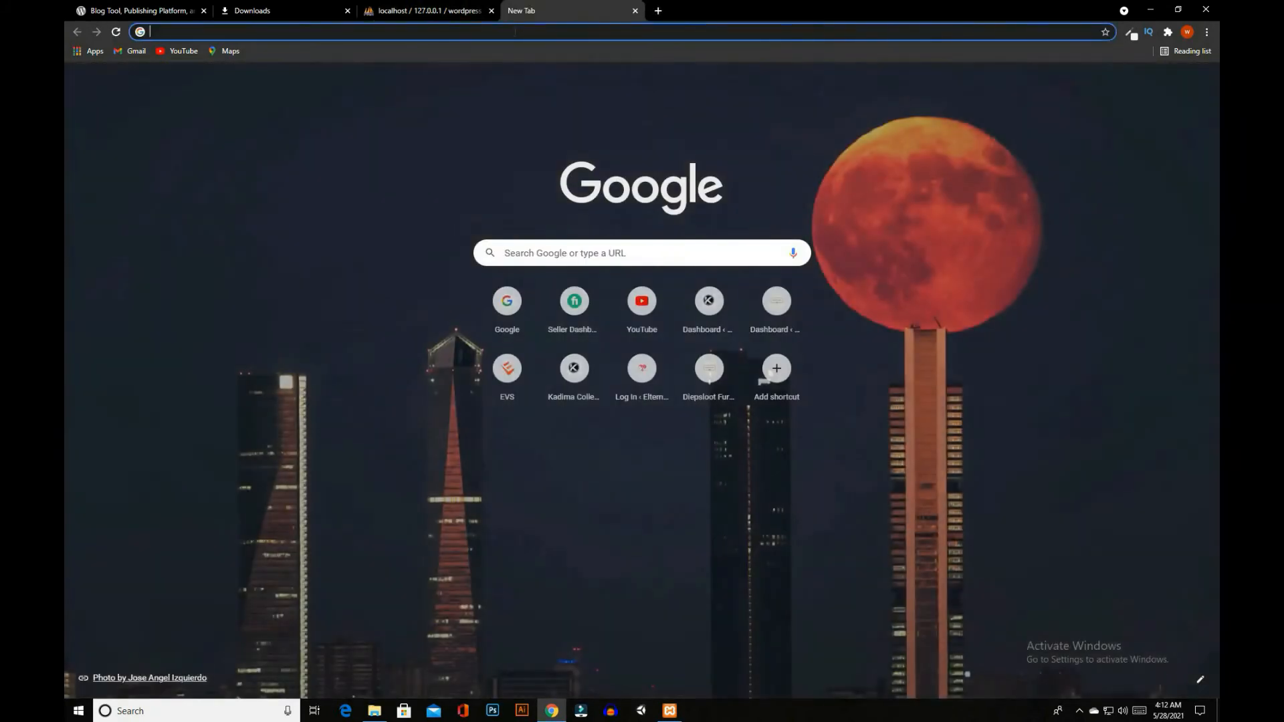
text(localho)
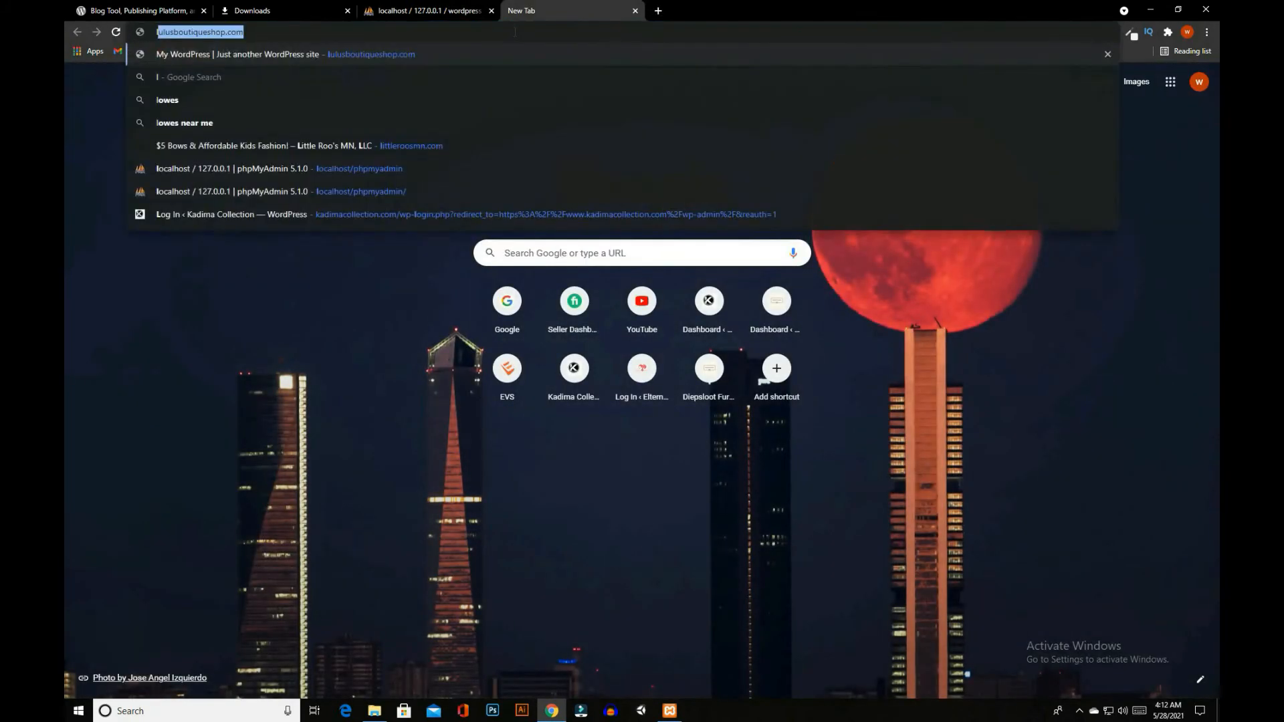
text(st/)
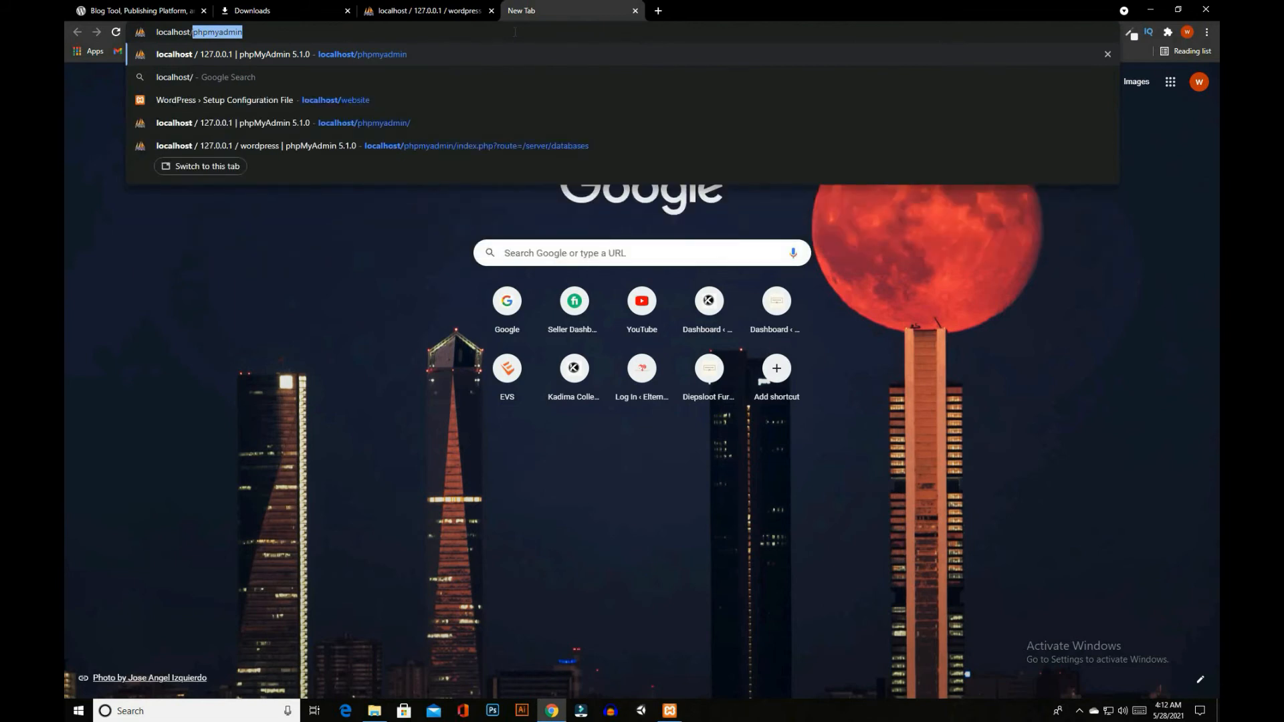
Switch to File Explorer and open the htdocs folder inside Empty folder on Local Disk (D:) to check the site folder's name
click(375, 711)
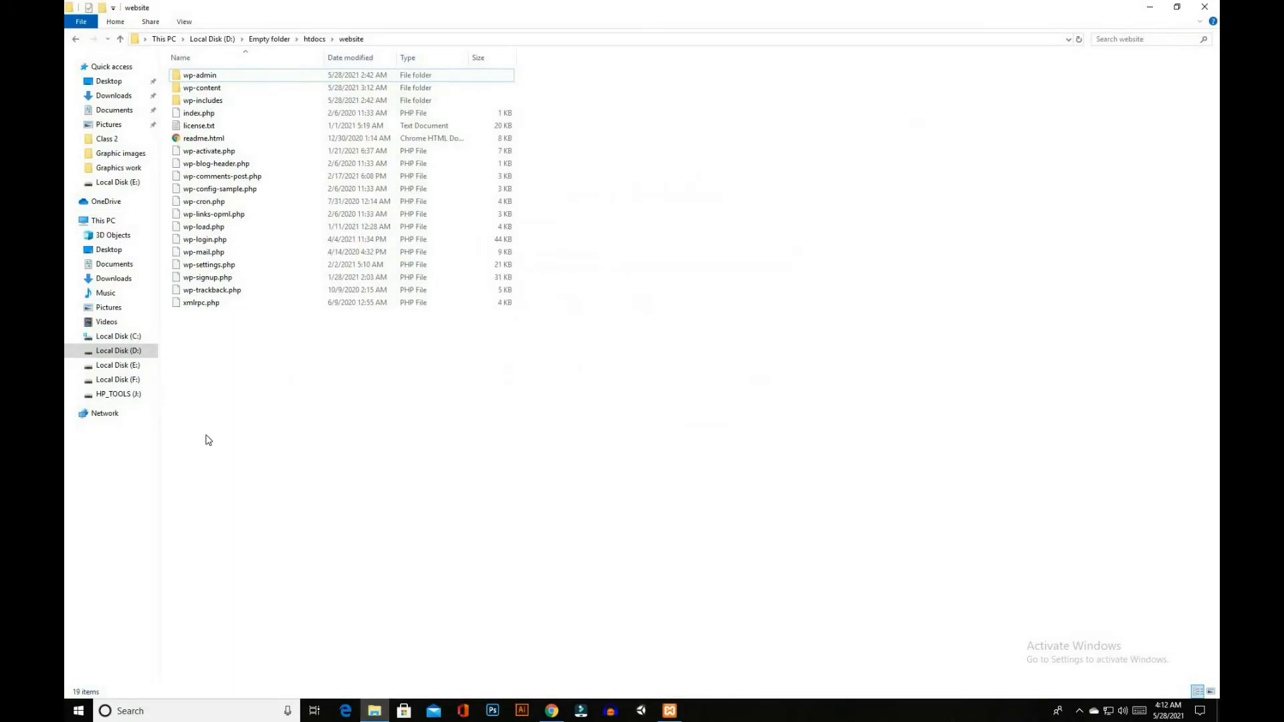
click(119, 350)
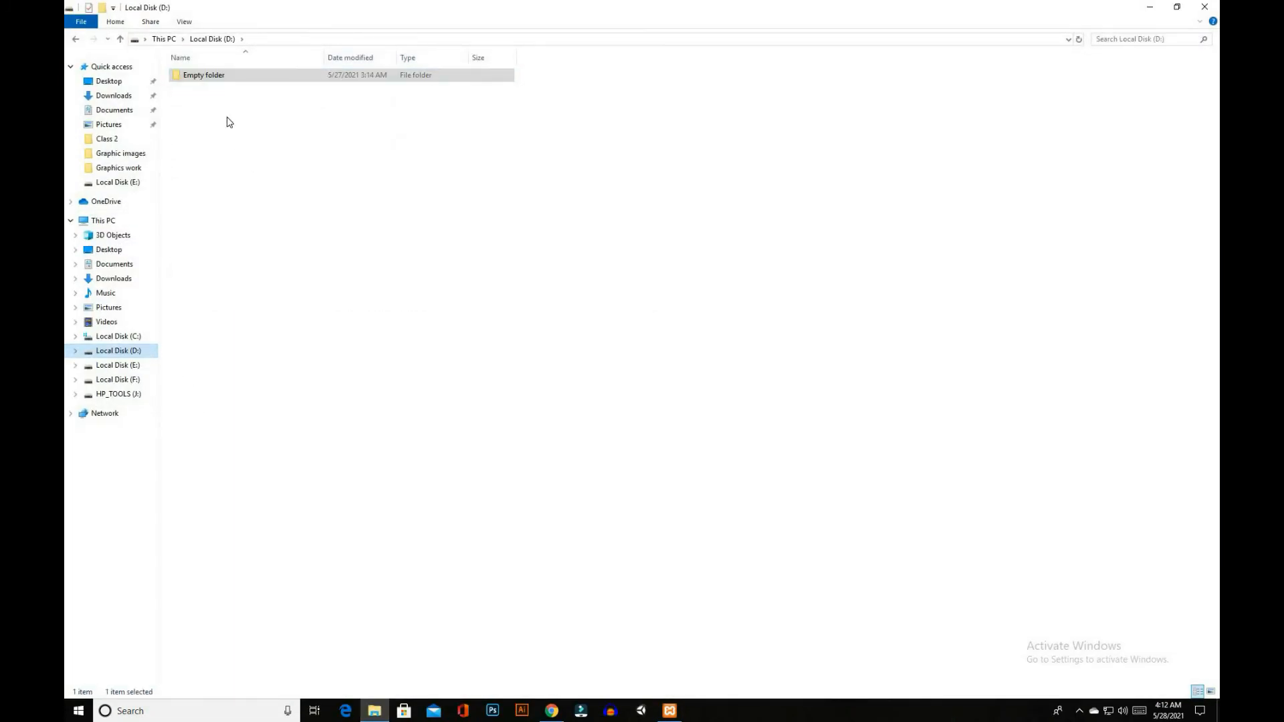
double_click(220, 81)
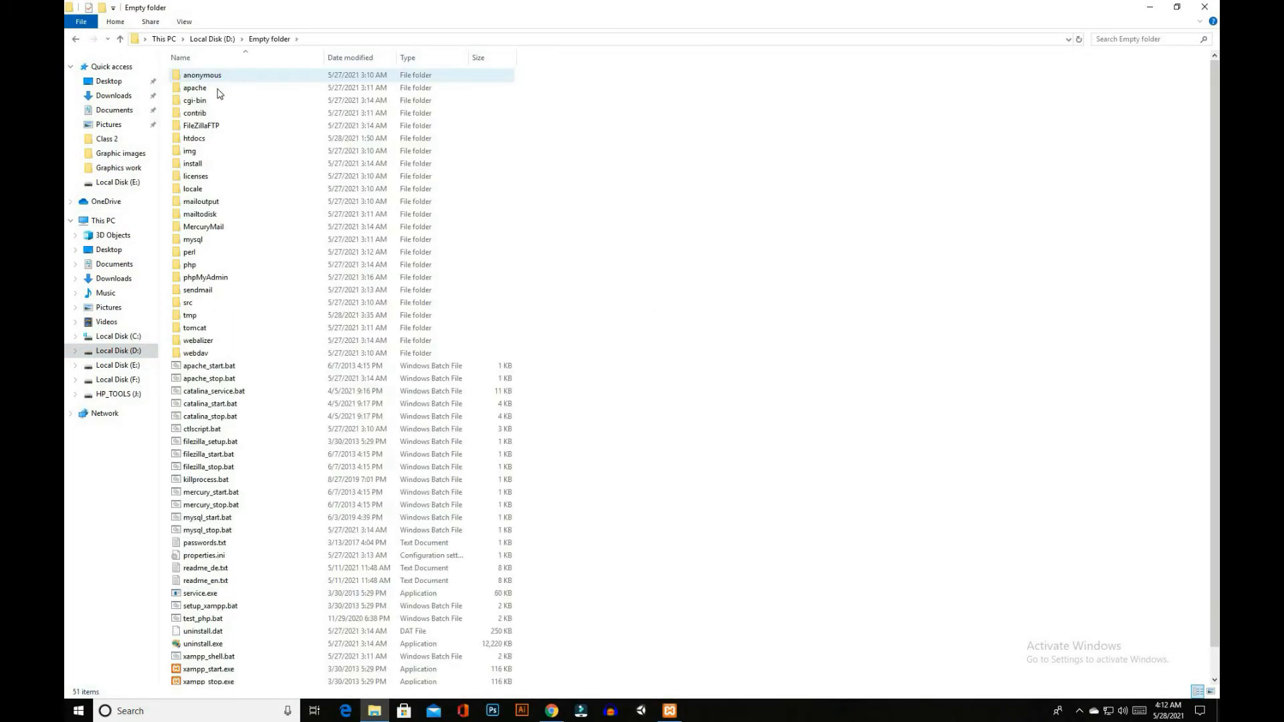
double_click(206, 138)
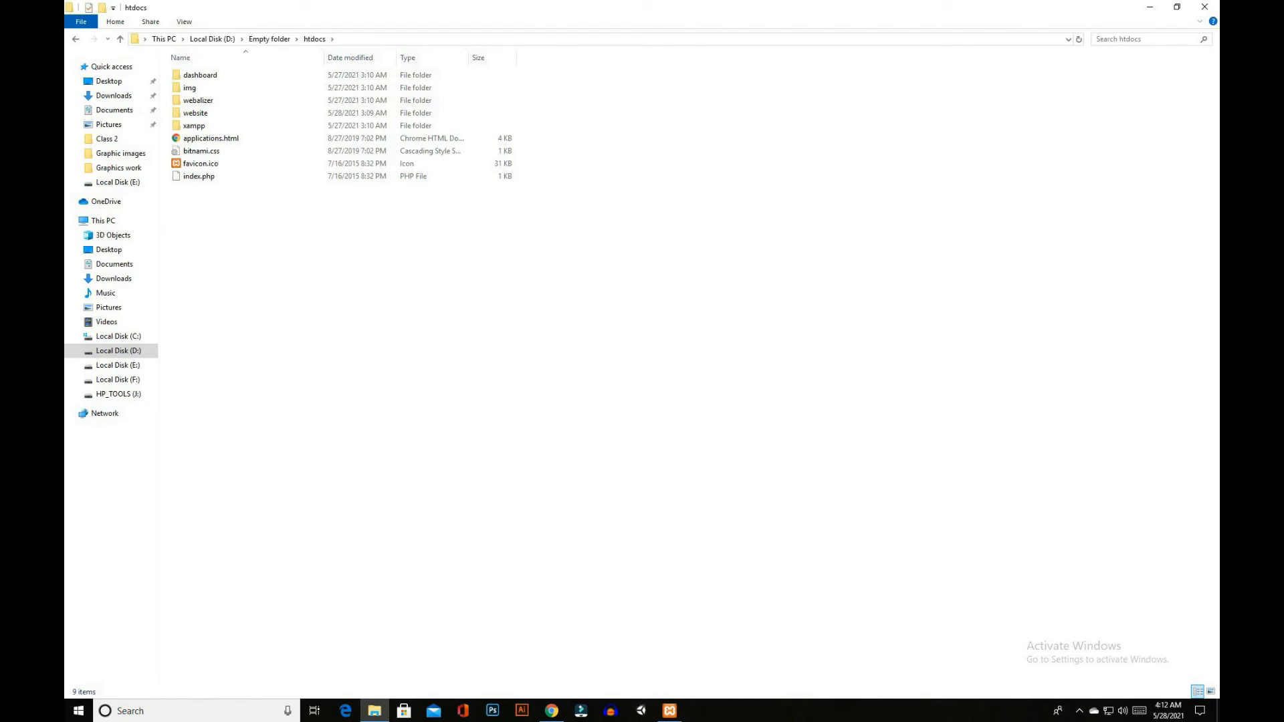
mouse_move(168, 123)
mouse_down()
mouse_move(201, 153)
mouse_move(259, 153)
mouse_up()
Switch back to Chrome and load localhost/website in the new tab
click(551, 711)
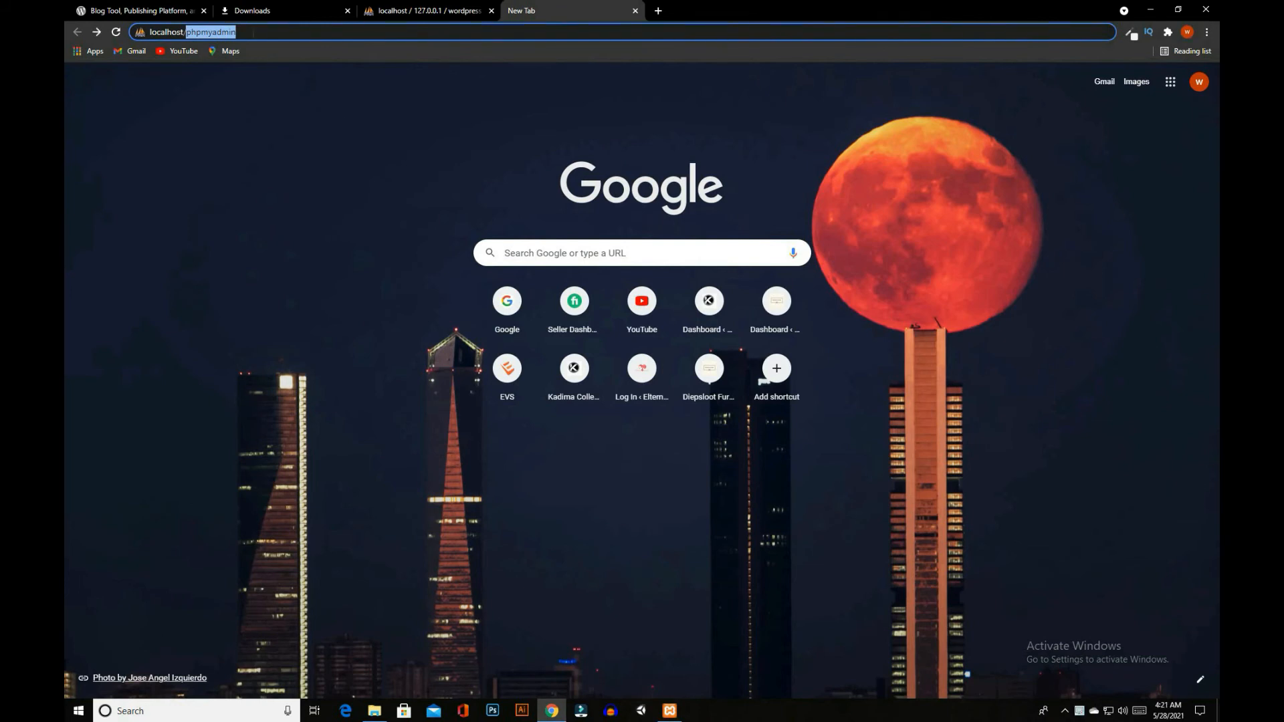
key(BackSpace)
text(web)
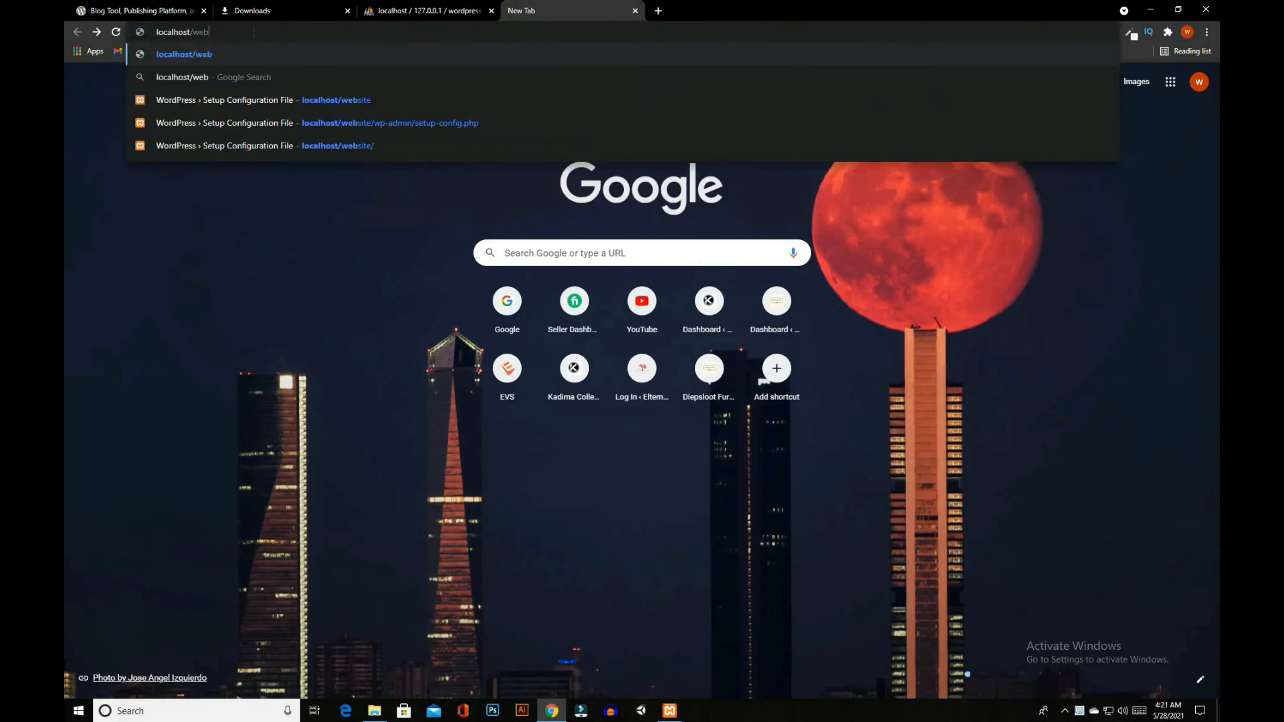
text(site)
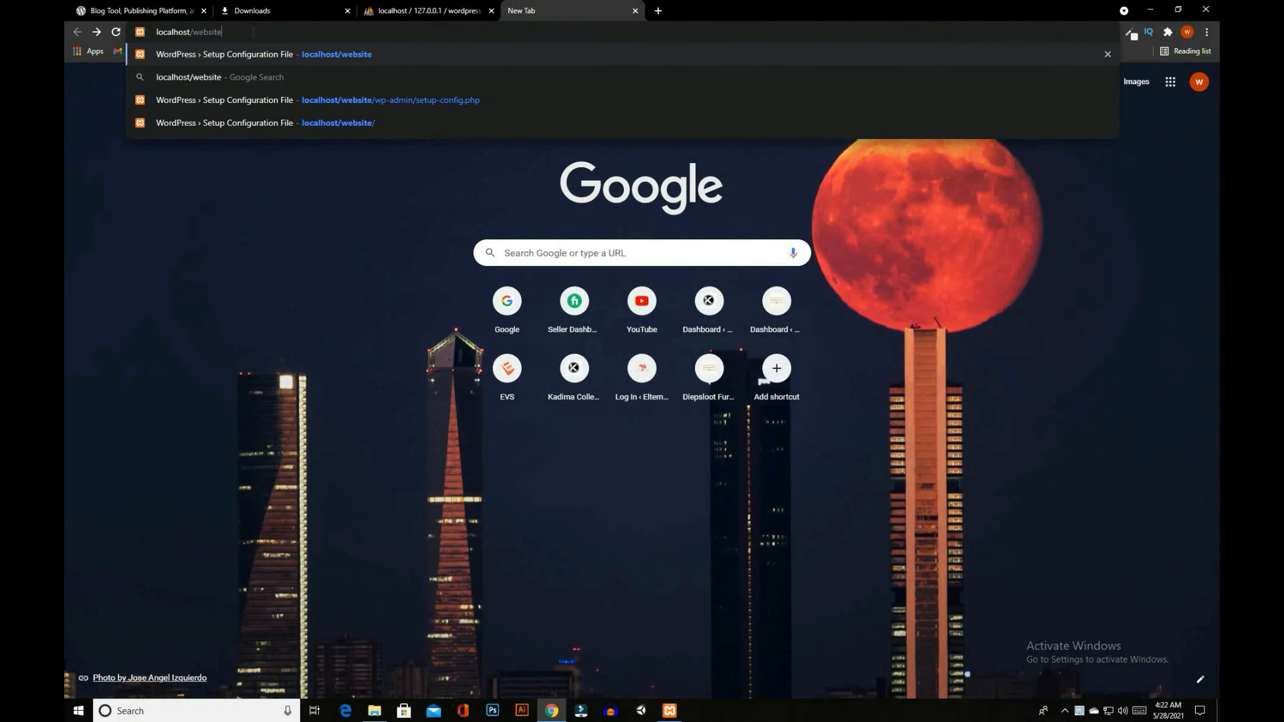
key(Return)
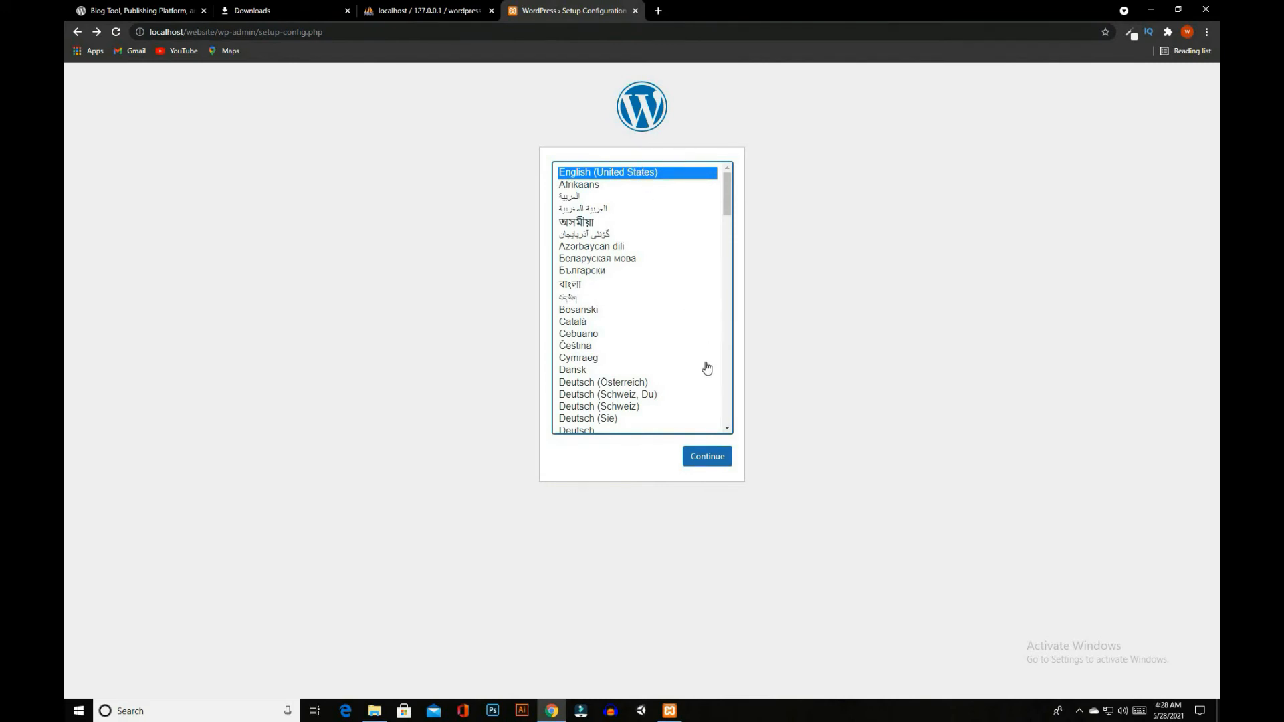
Continue the WordPress setup in English (United States) to the database connection form, keeping wordpress as the database name
click(708, 460)
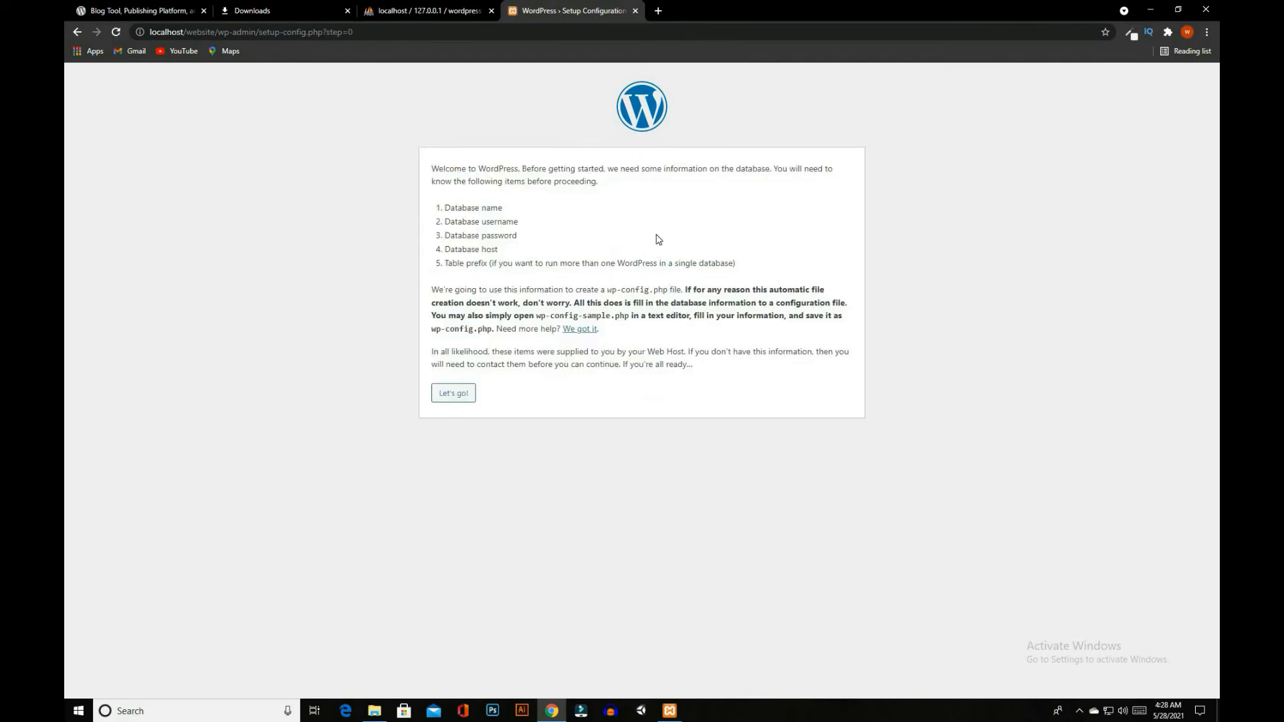
click(459, 388)
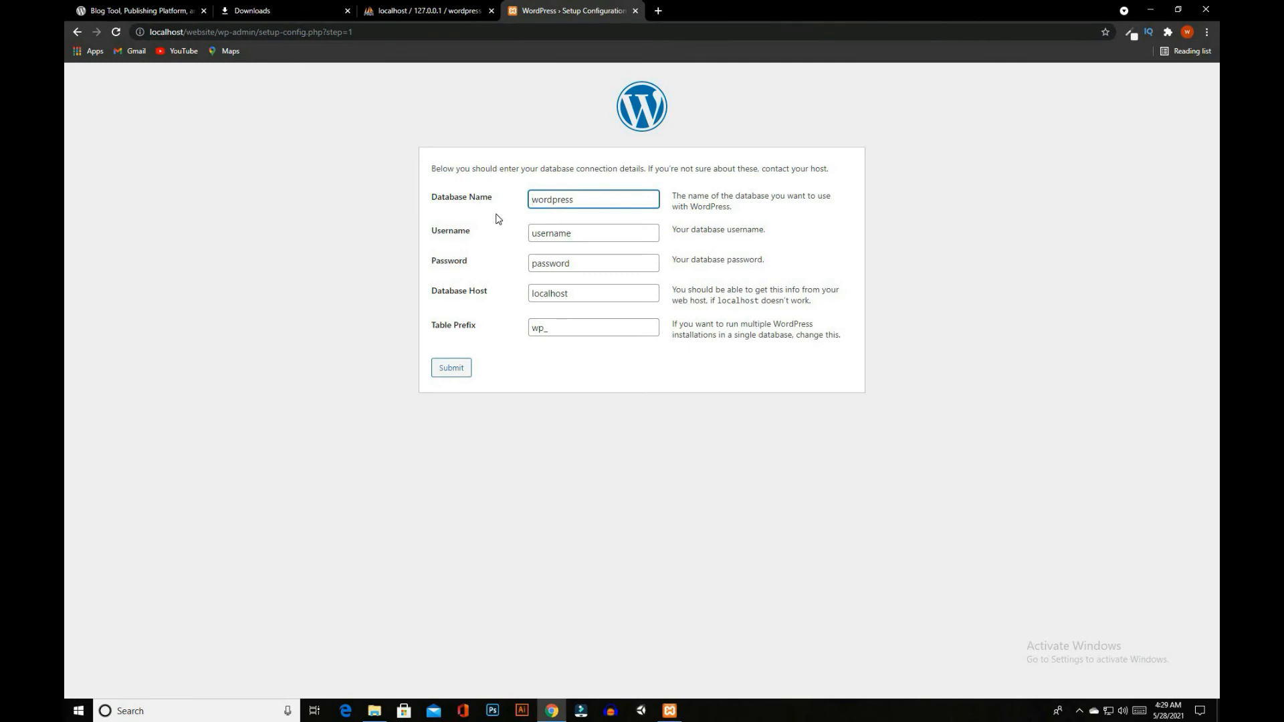
click(573, 201)
drag(574, 201, 522, 205)
click(583, 201)
Submit the database connection with username root and an empty password, and run the installation
drag(575, 233, 514, 239)
key(BackSpace)
text(root)
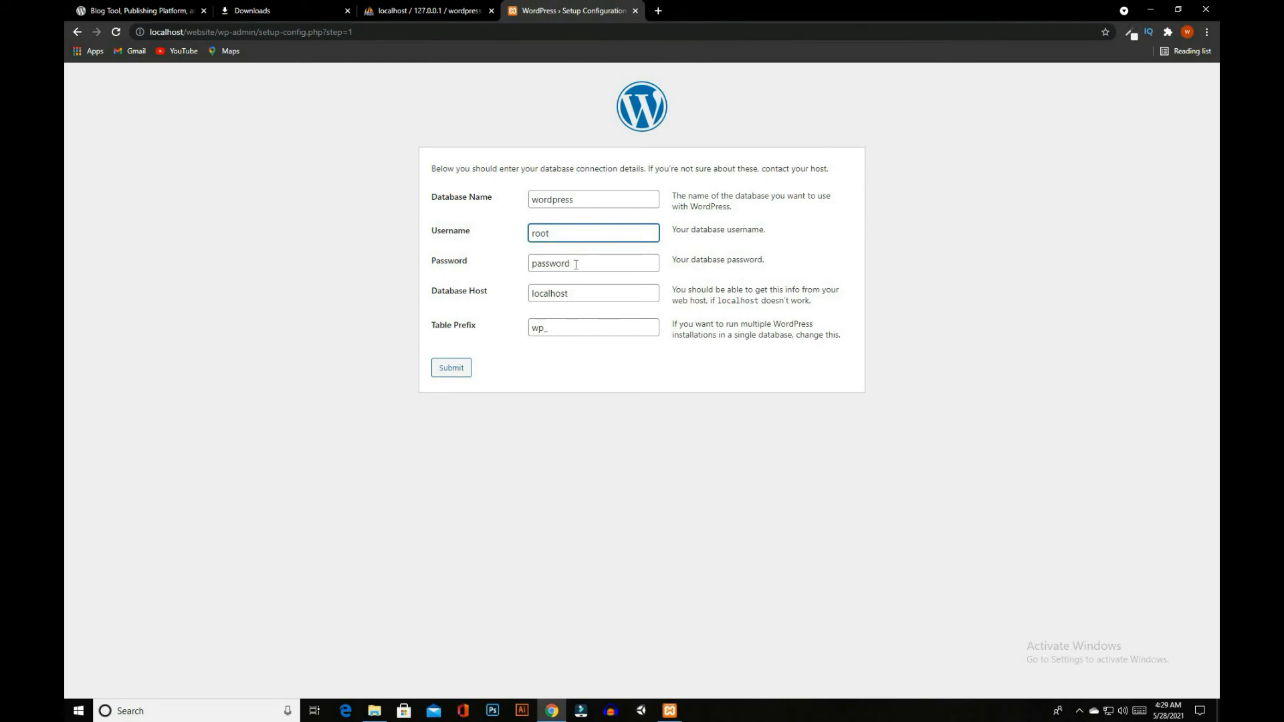
drag(574, 264, 513, 268)
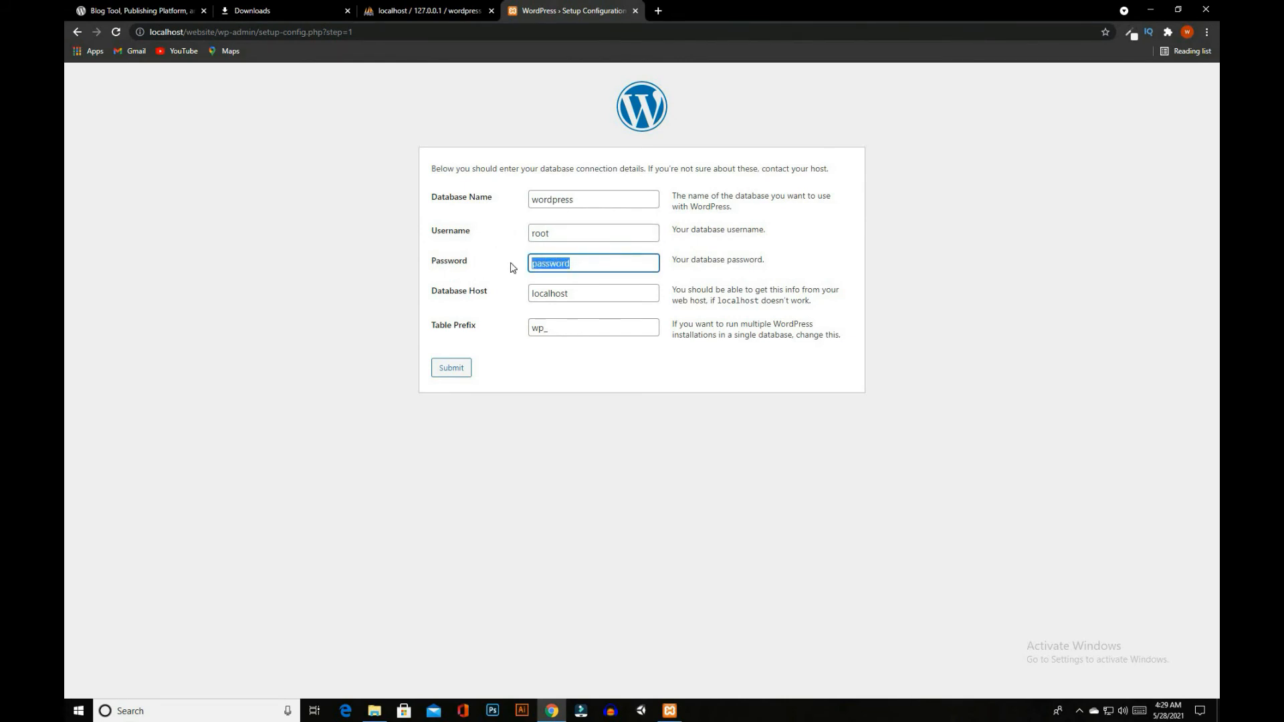
key(BackSpace)
click(452, 371)
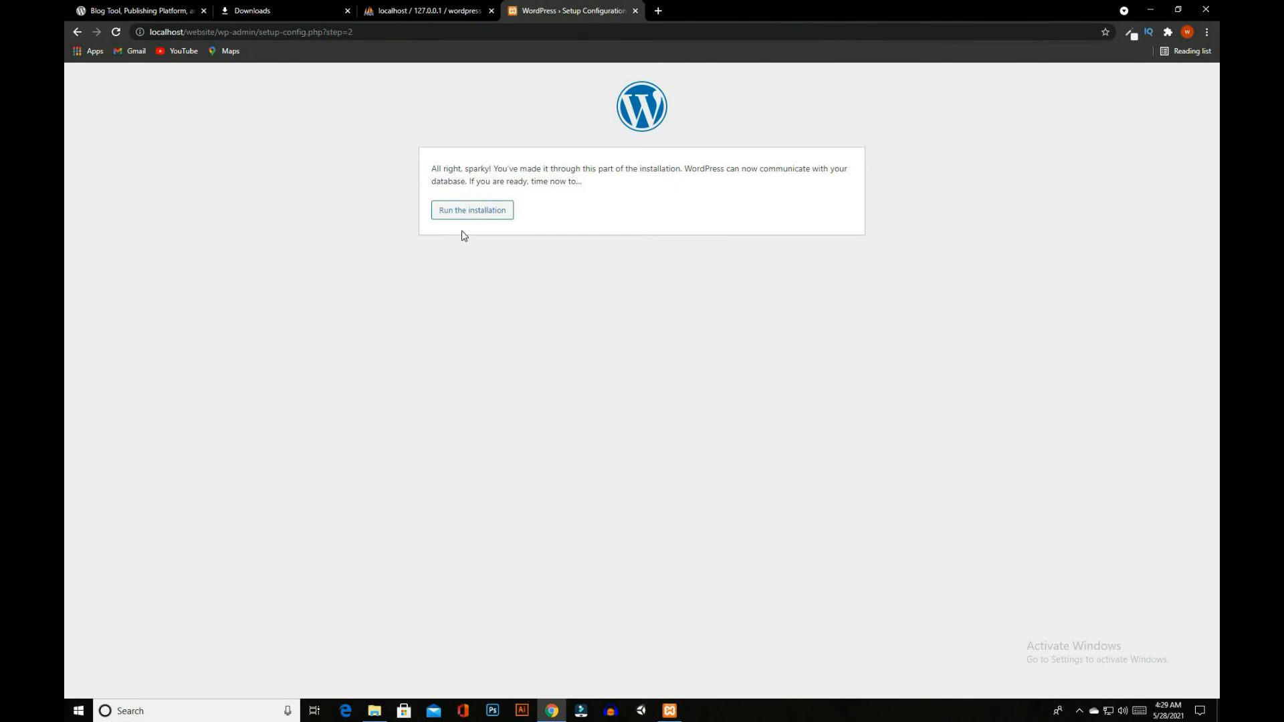
click(465, 212)
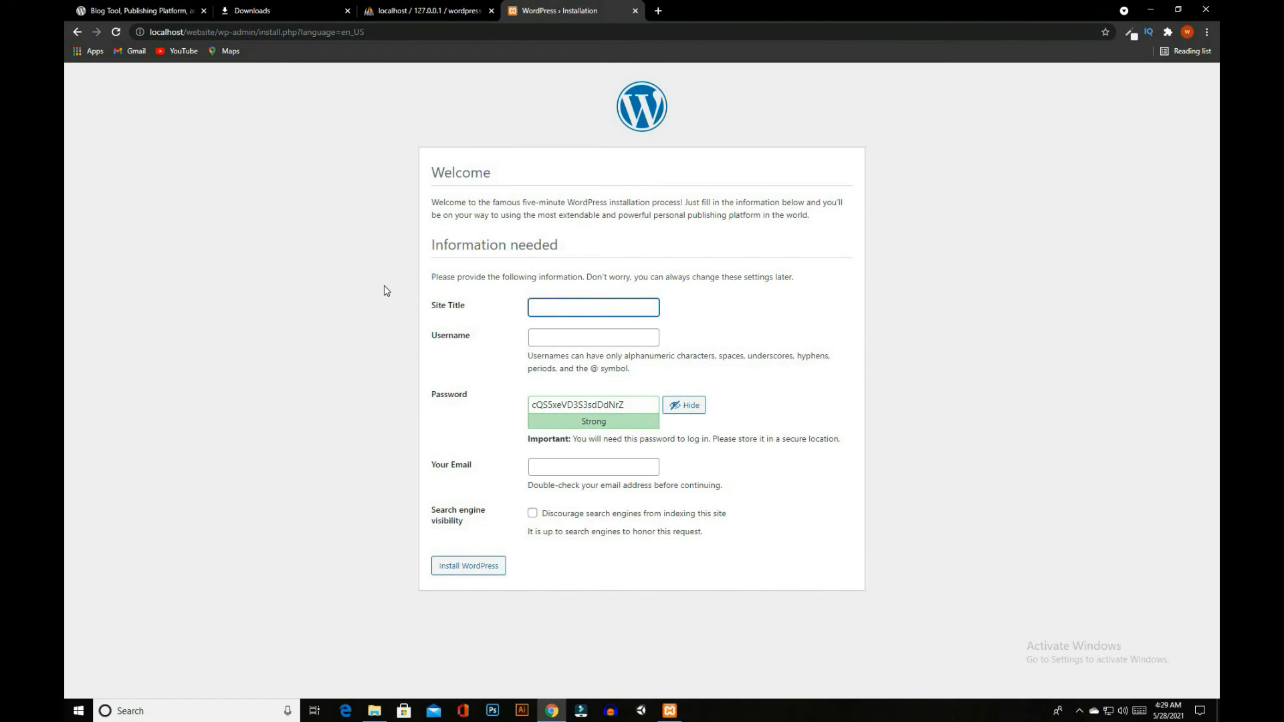
Set the site title to My Website and fill in the admin username
text(My Website)
click(538, 337)
text(waleed)
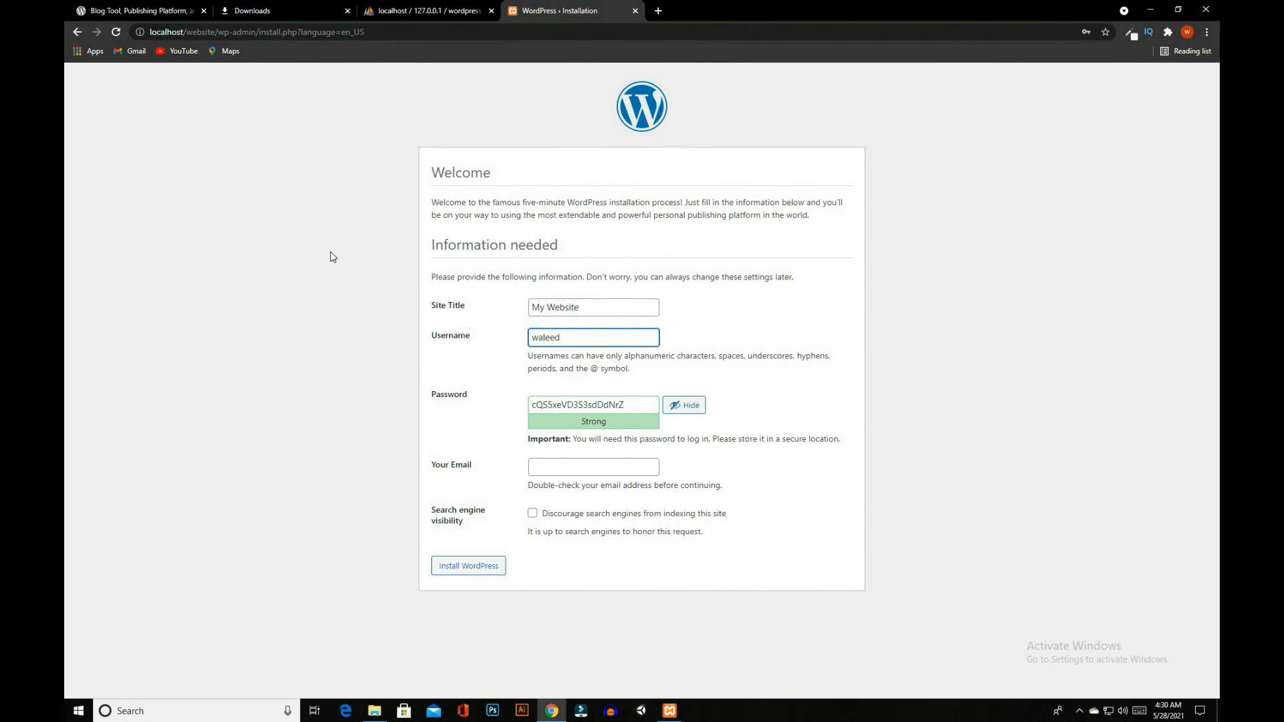
Replace the suggested password with the chosen admin password and confirm the use of a weak password
drag(639, 404, 459, 407)
key(BackSpace)
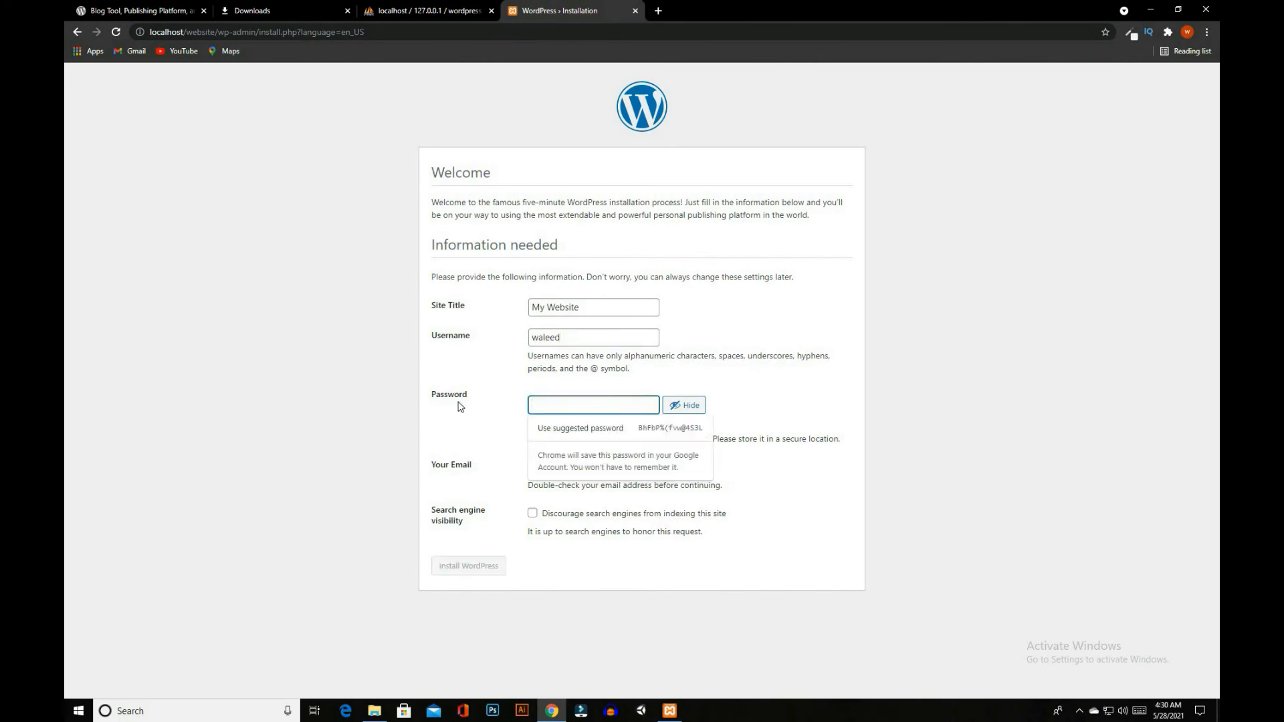
text(12345678)
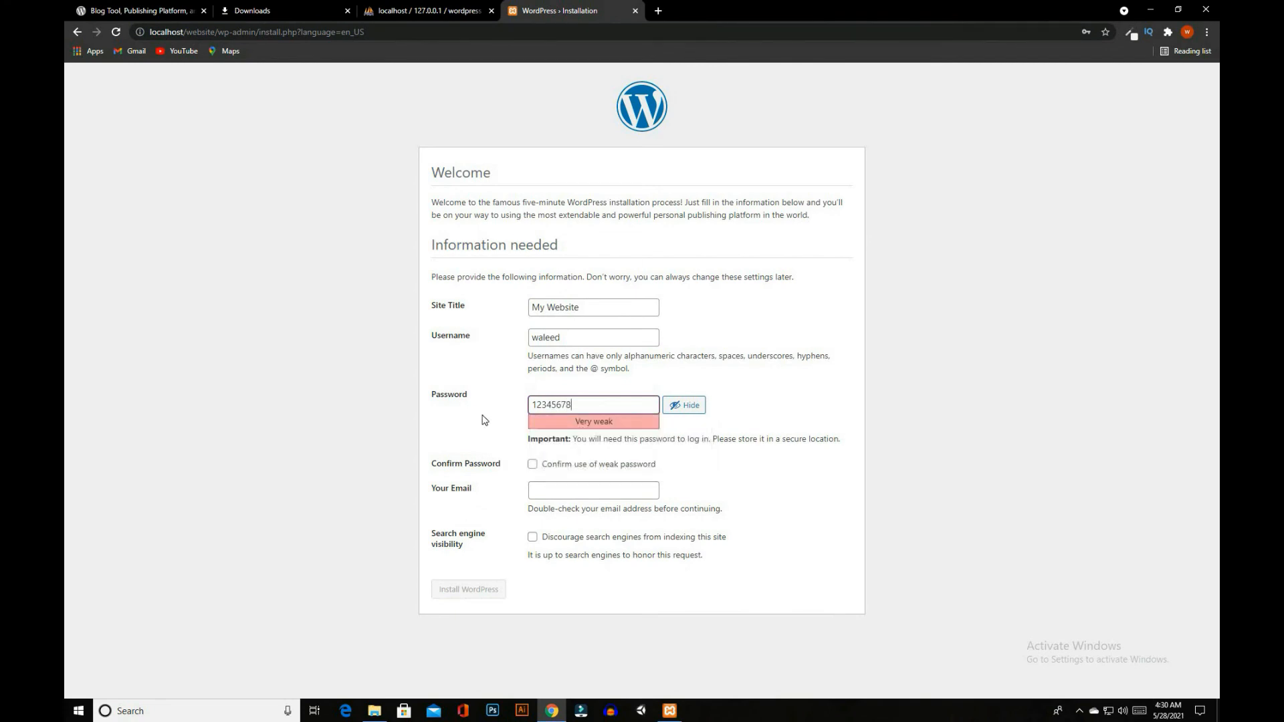
click(534, 467)
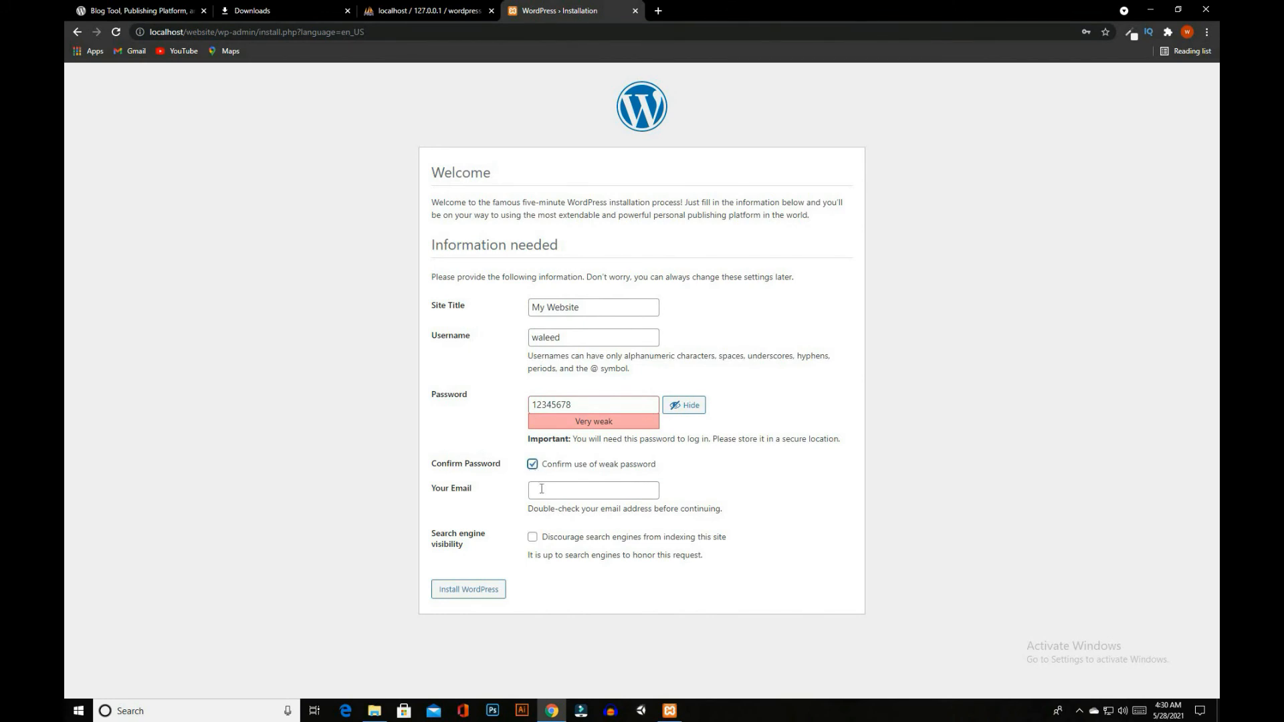
Fill in the admin's e-mail with the saved address and install WordPress
click(542, 489)
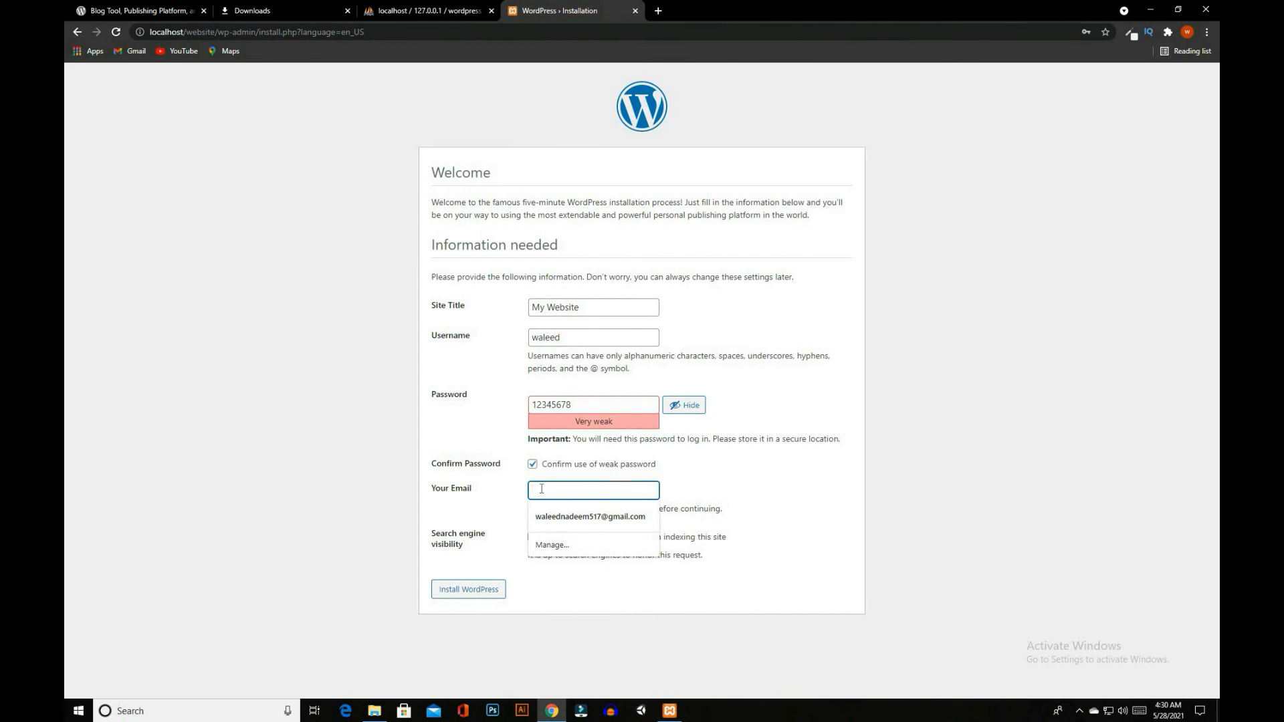
click(558, 517)
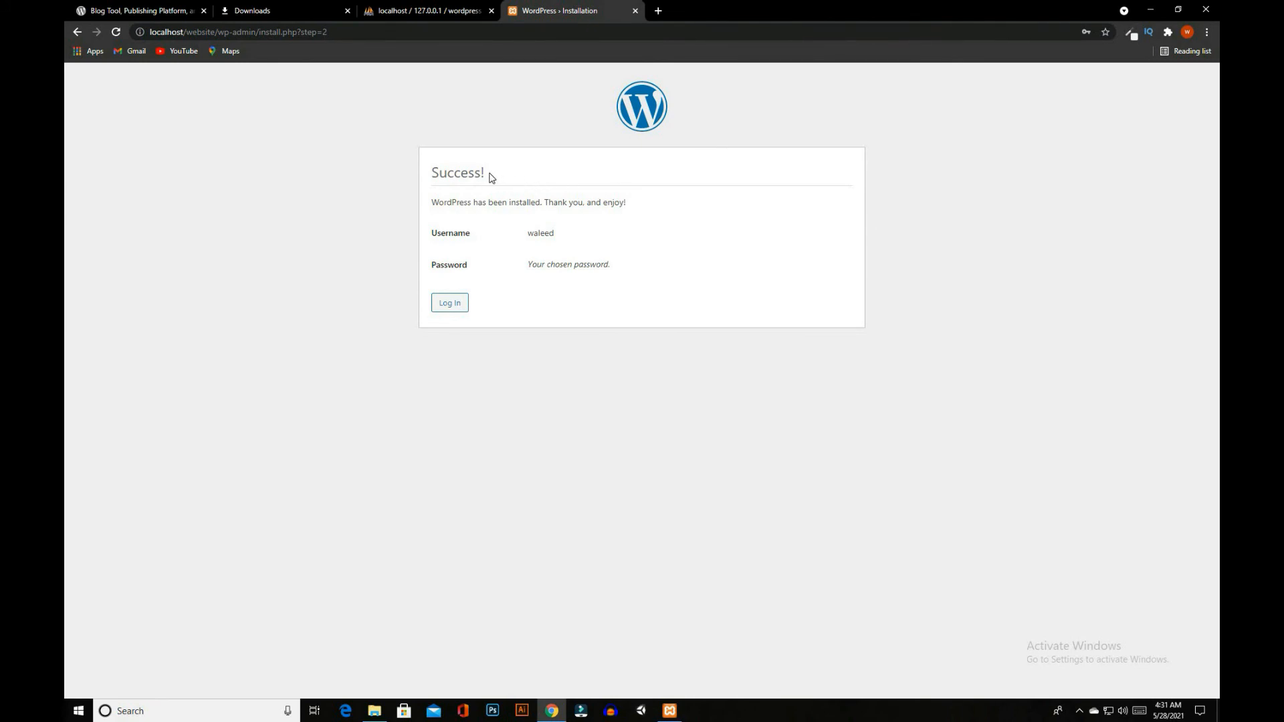
drag(489, 176, 634, 208)
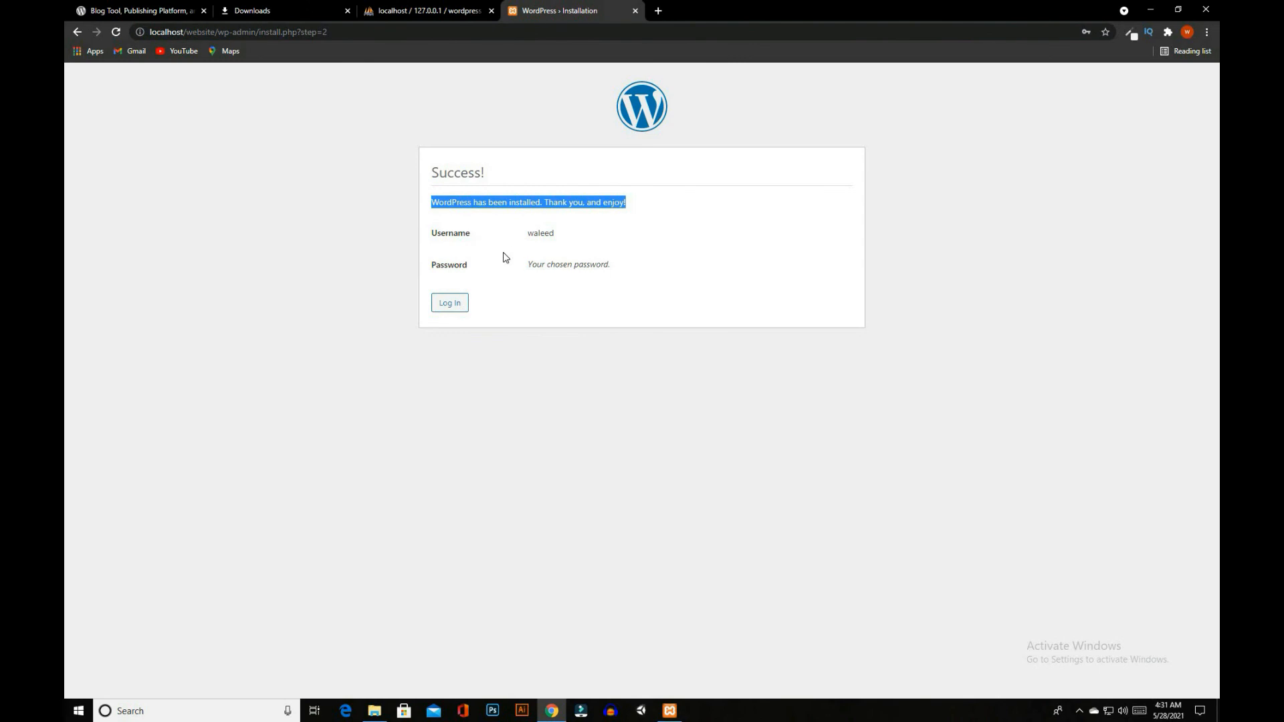
Log in to the WordPress dashboard with the admin username and account password, and dismiss the browser's password warning
click(450, 301)
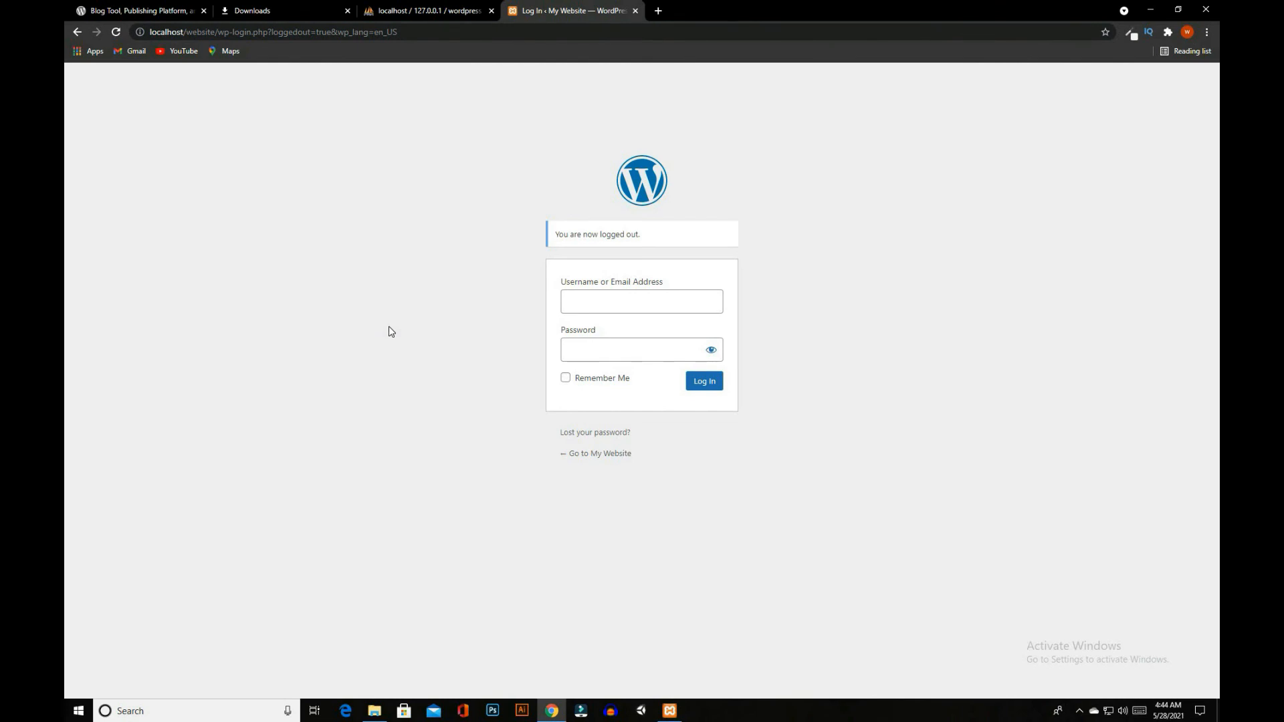
click(575, 303)
text(waleed)
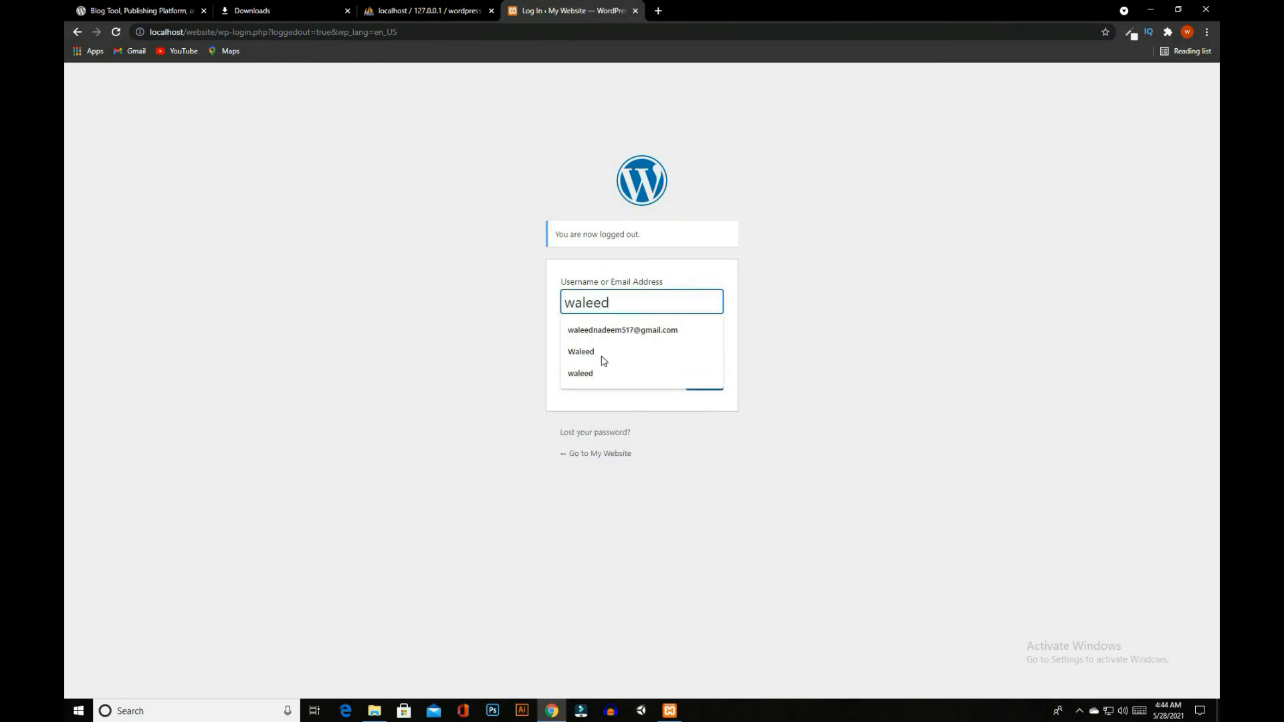
key(Tab)
text(••••••)
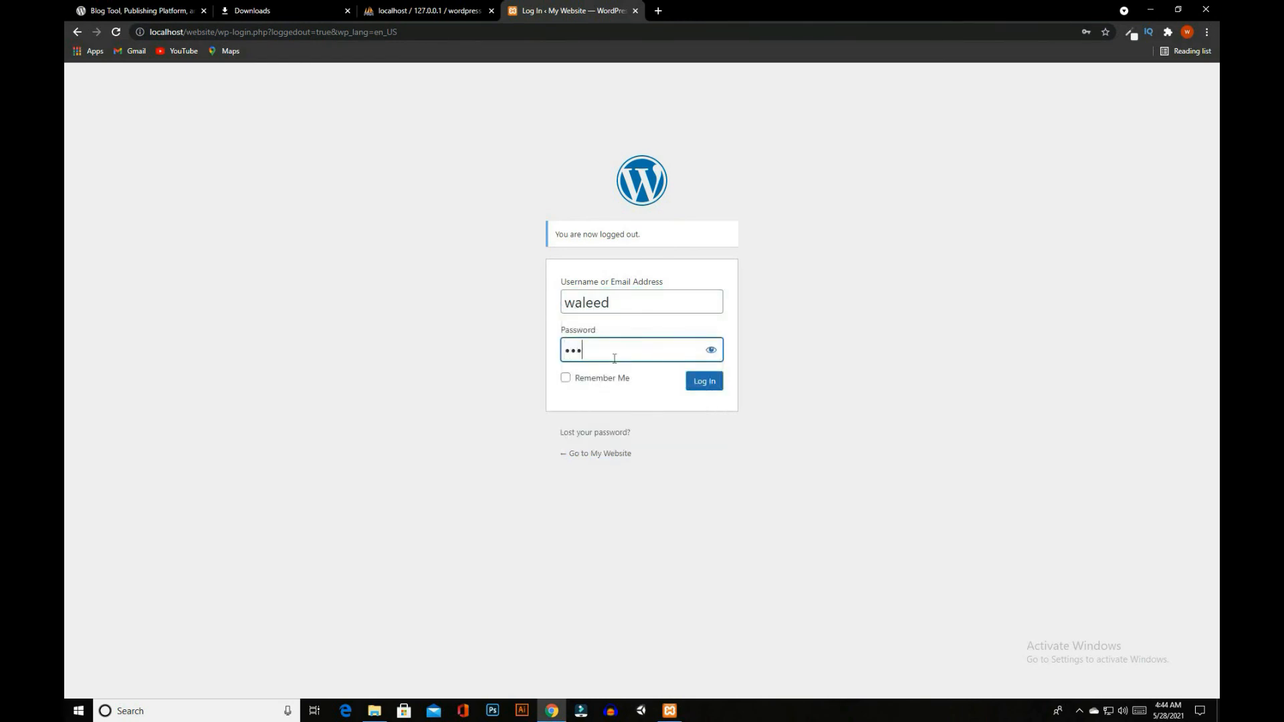
text(••)
click(699, 381)
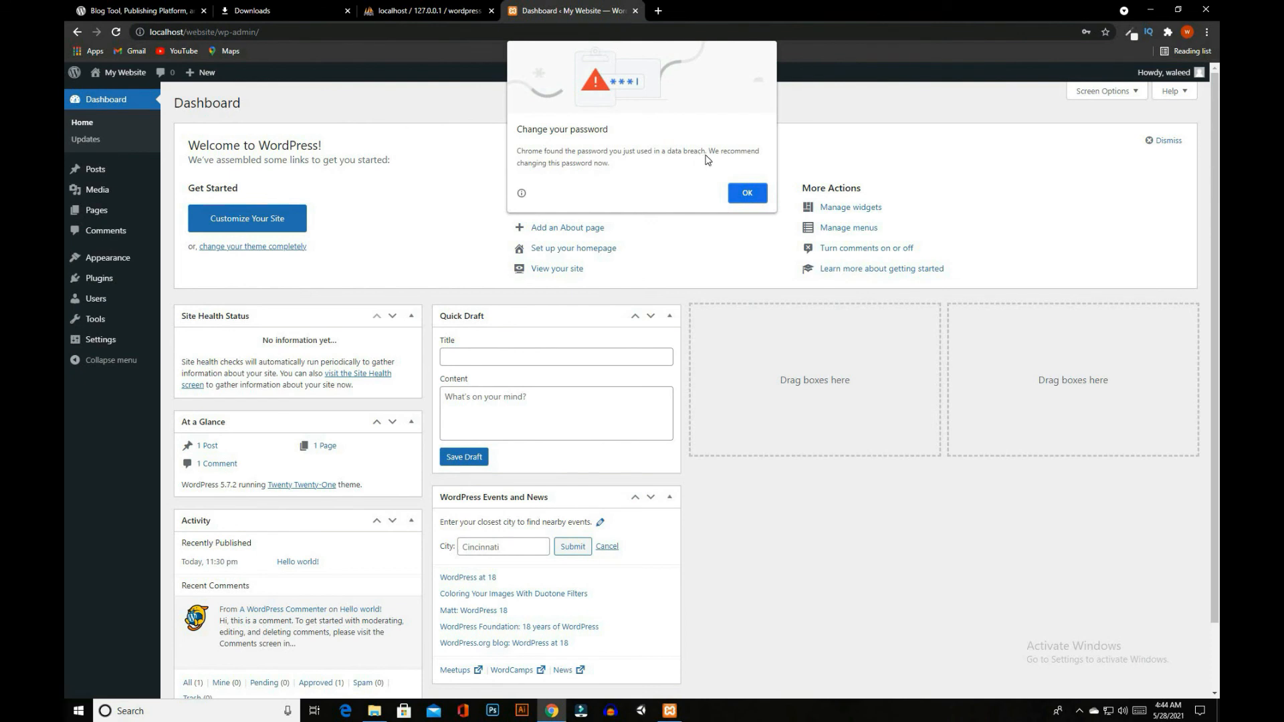
click(747, 193)
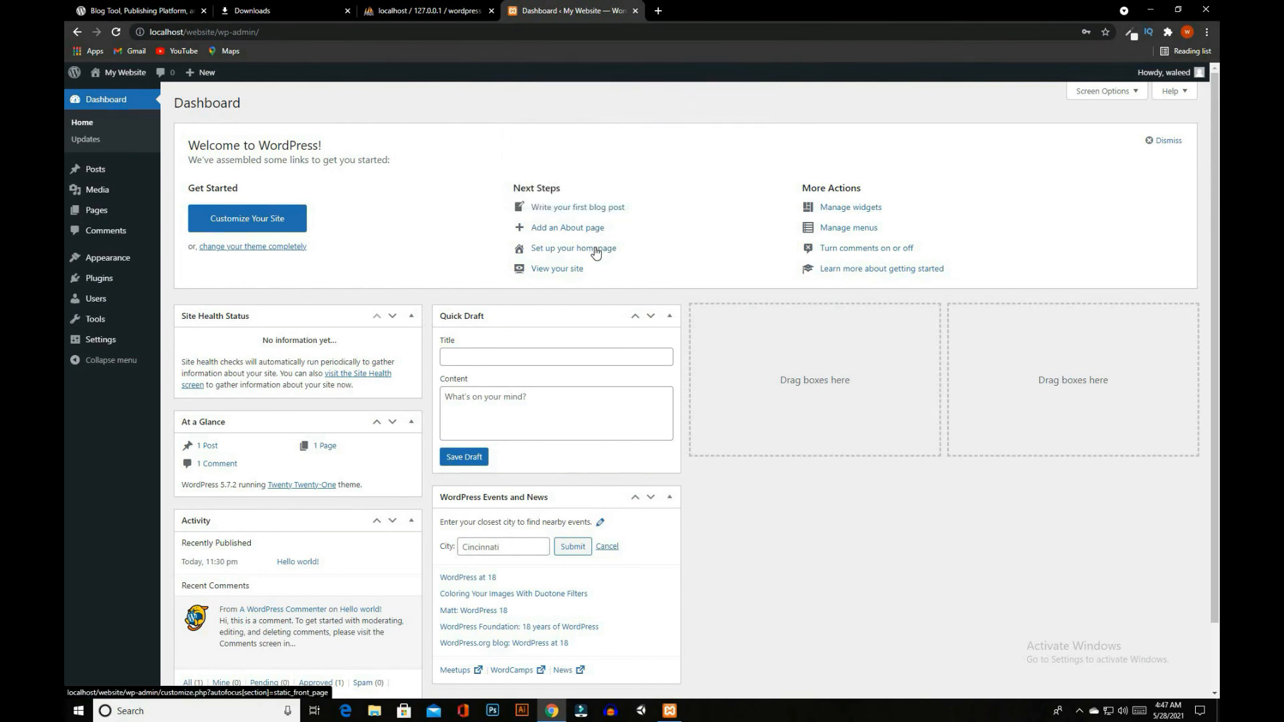